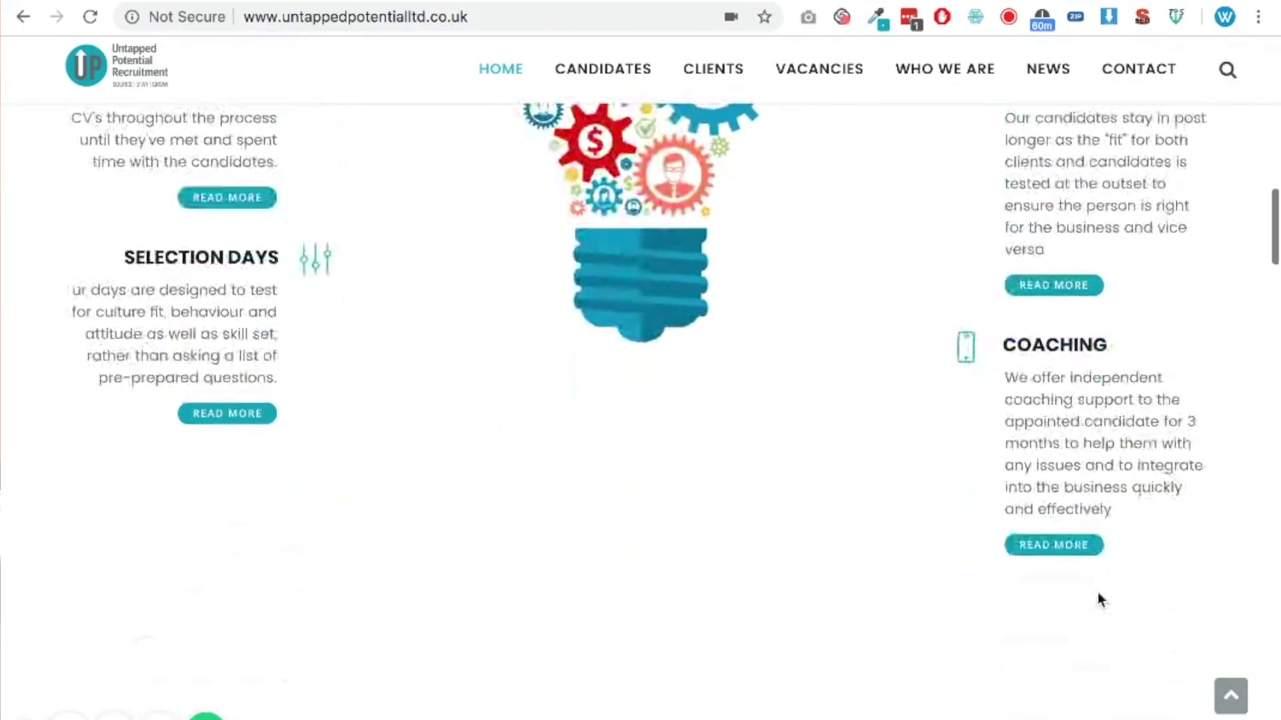
Step: Scroll down the Untapped Potential home page toward the WHO WE ARE link
scroll(1098, 592, "down", 15)
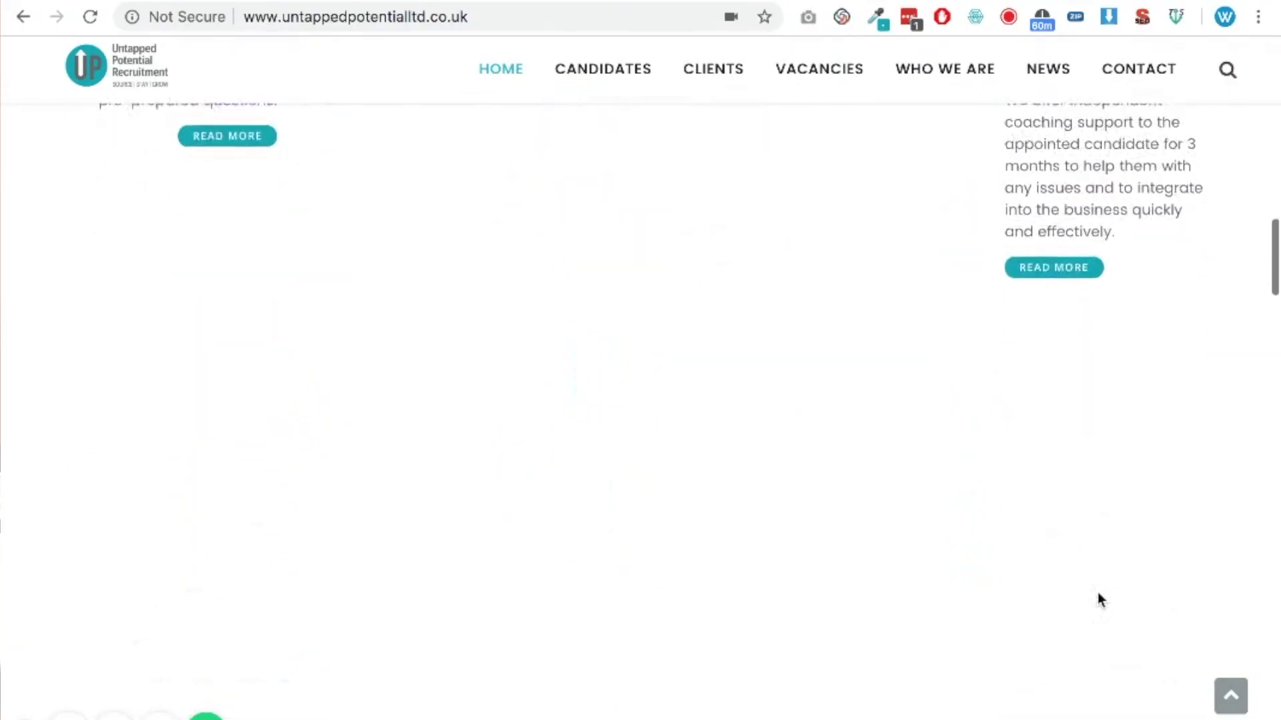
scroll(1090, 574, "down", 10)
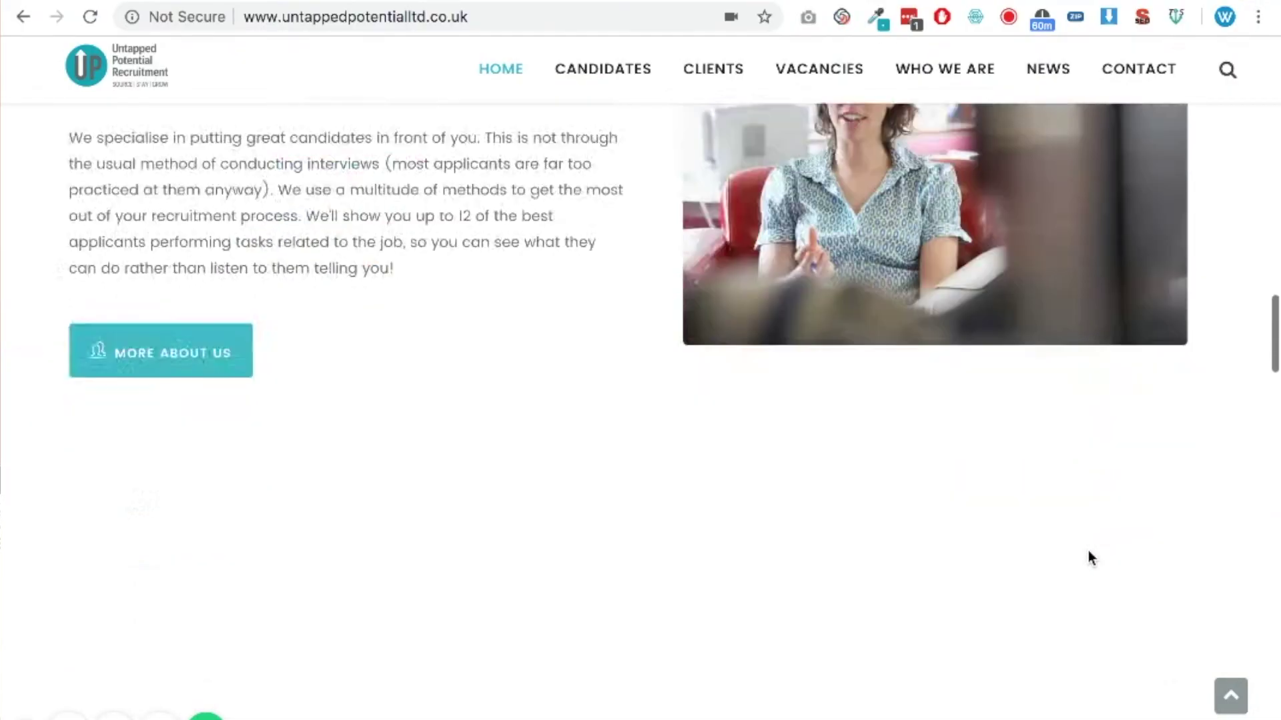
scroll(1087, 550, "down", 8)
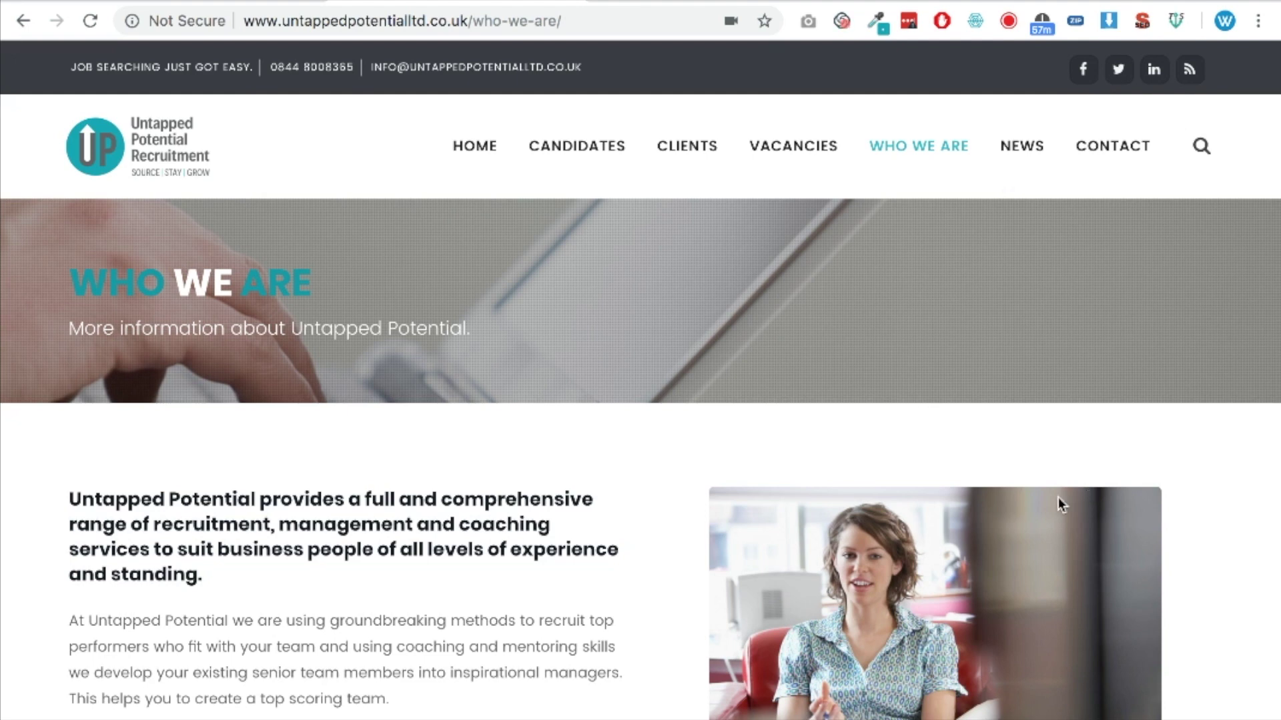
scroll(915, 466, "down", 1)
scroll(916, 466, "down", 2)
scroll(914, 466, "down", 5)
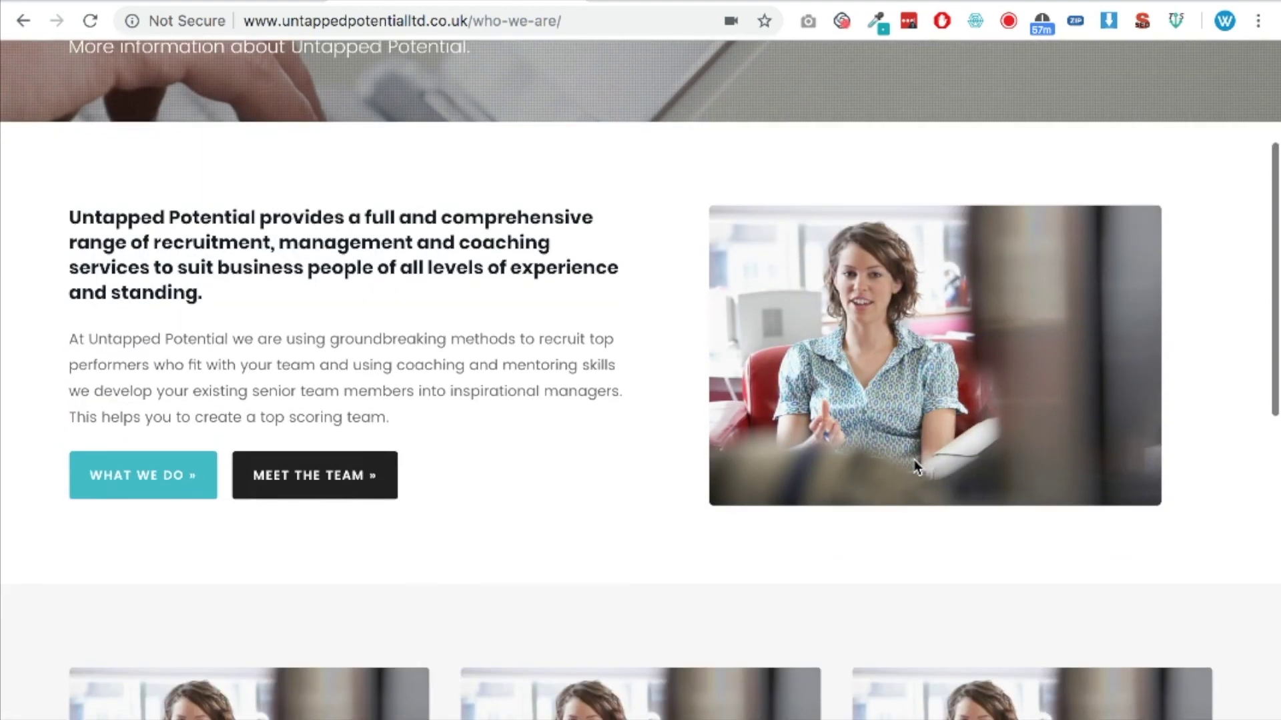
scroll(914, 466, "up", 2)
scroll(914, 466, "down", 5)
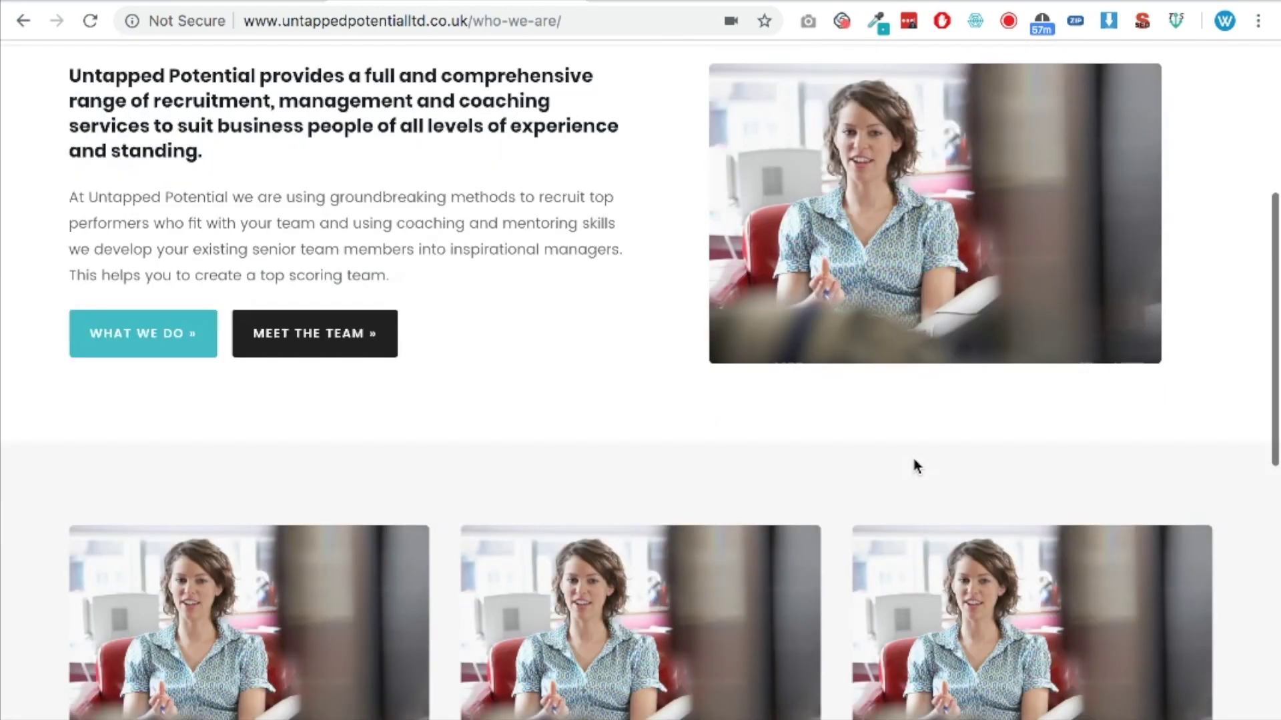
scroll(915, 465, "down", 2)
scroll(914, 464, "down", 3)
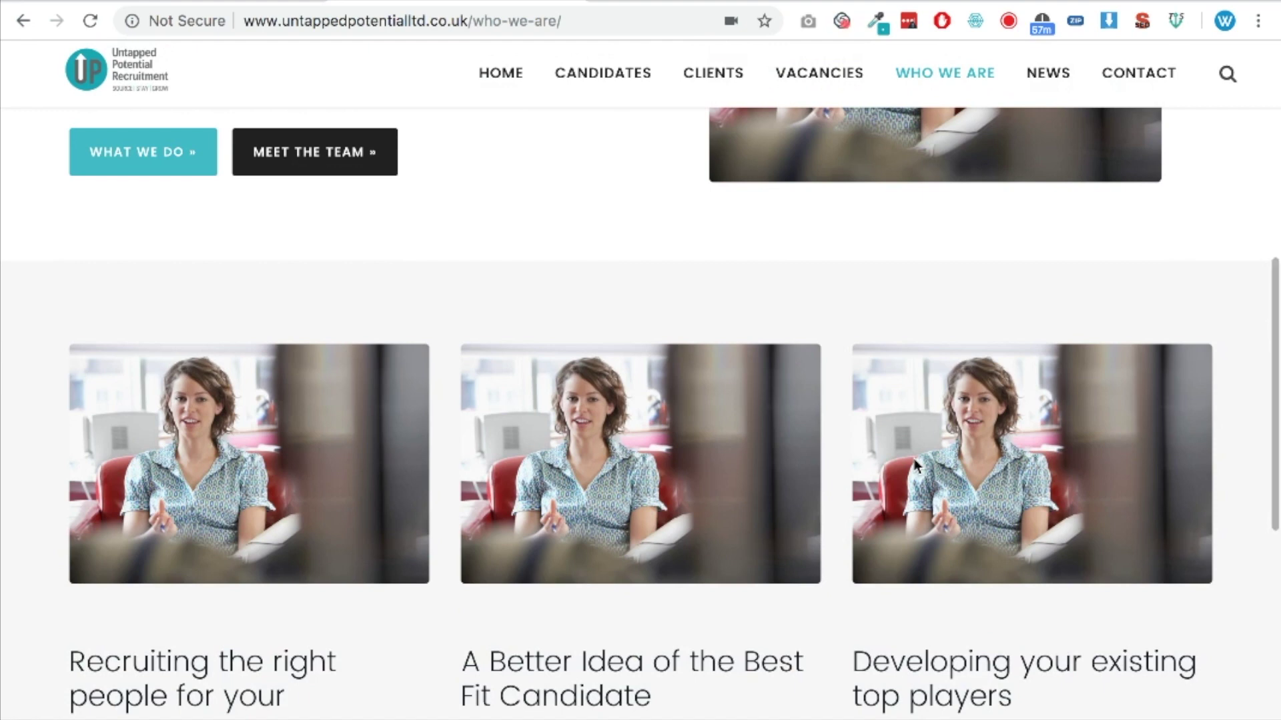
scroll(914, 466, "down", 8)
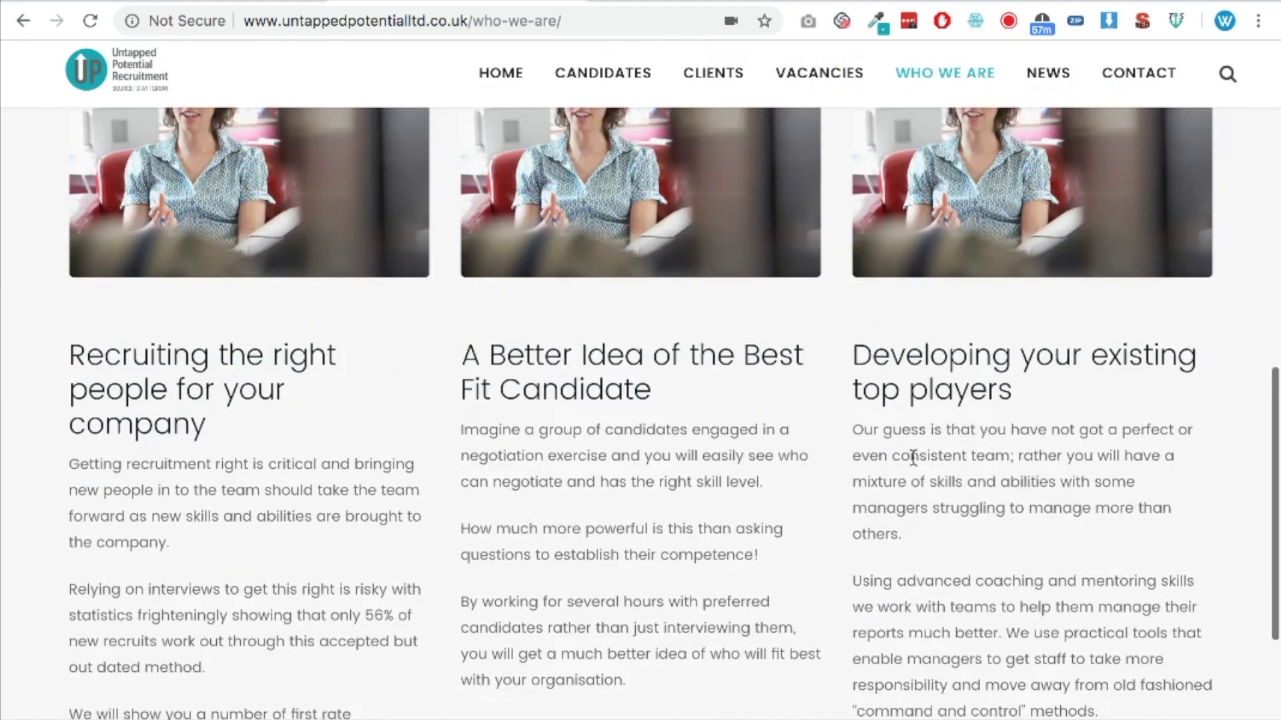
scroll(914, 459, "down", 8)
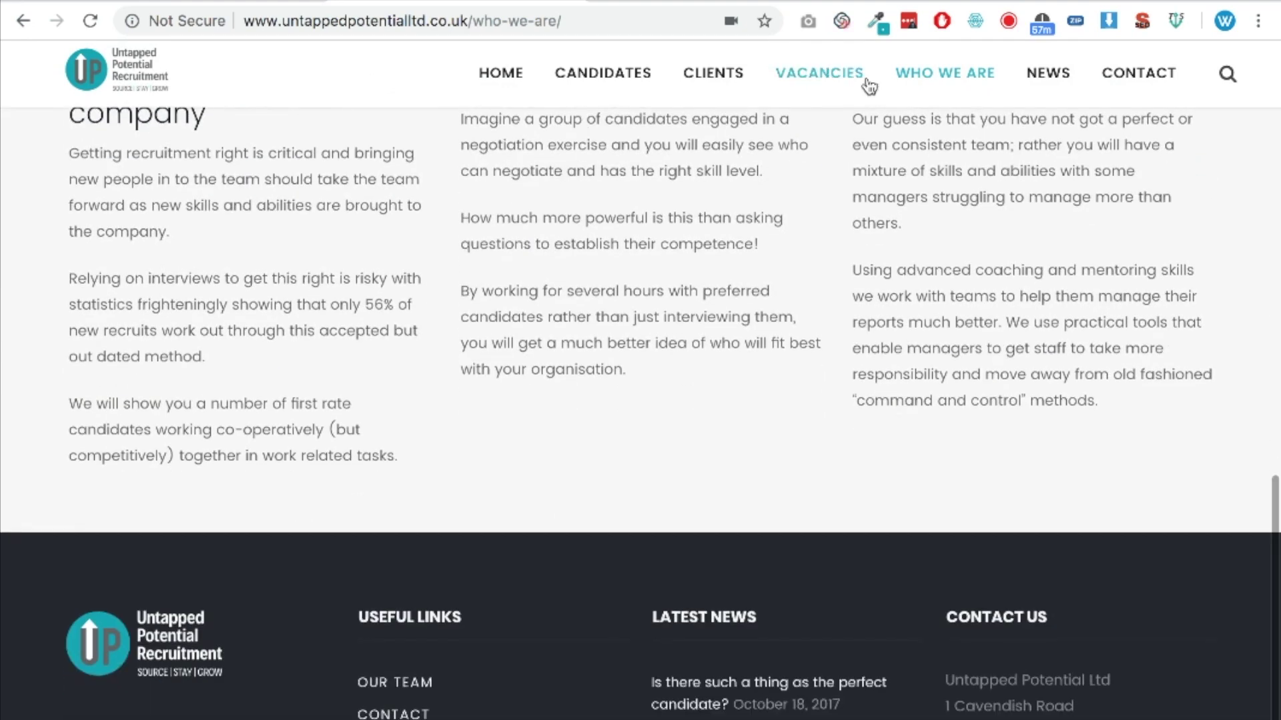
scroll(1006, 507, "down", 1)
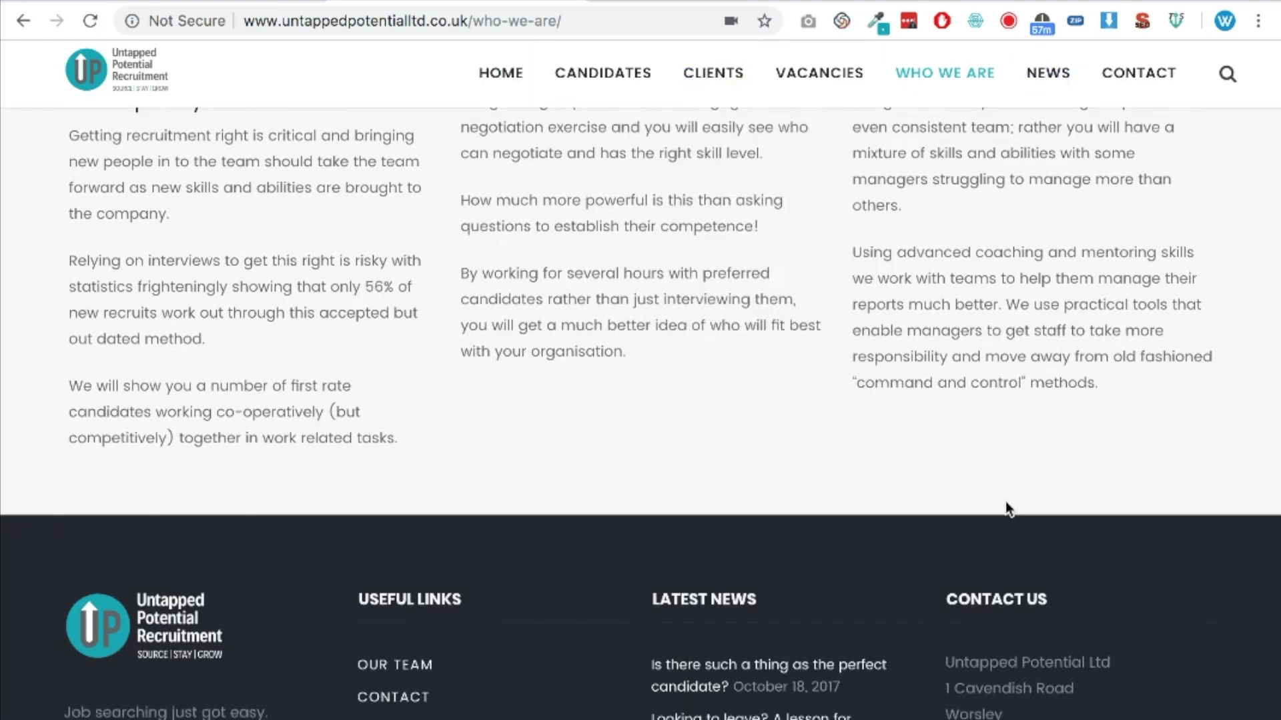
scroll(902, 421, "down", 5)
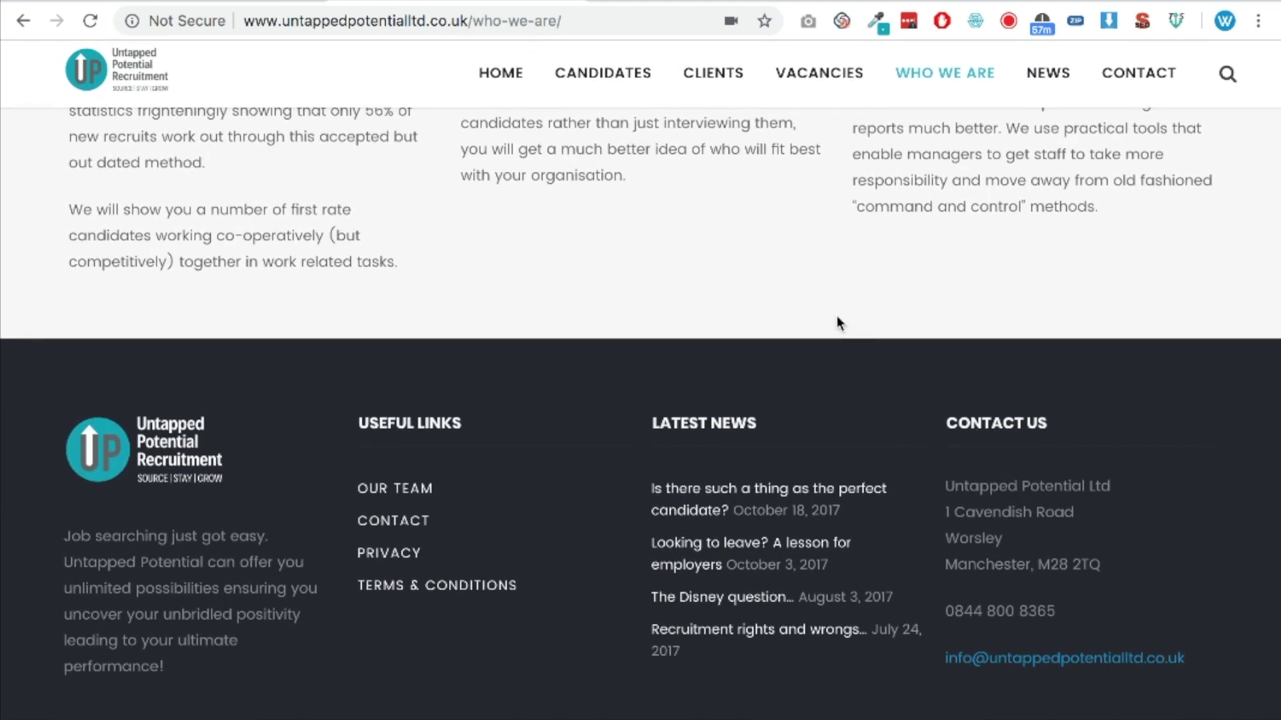
scroll(840, 324, "up", 15)
mouse_move(575, 157)
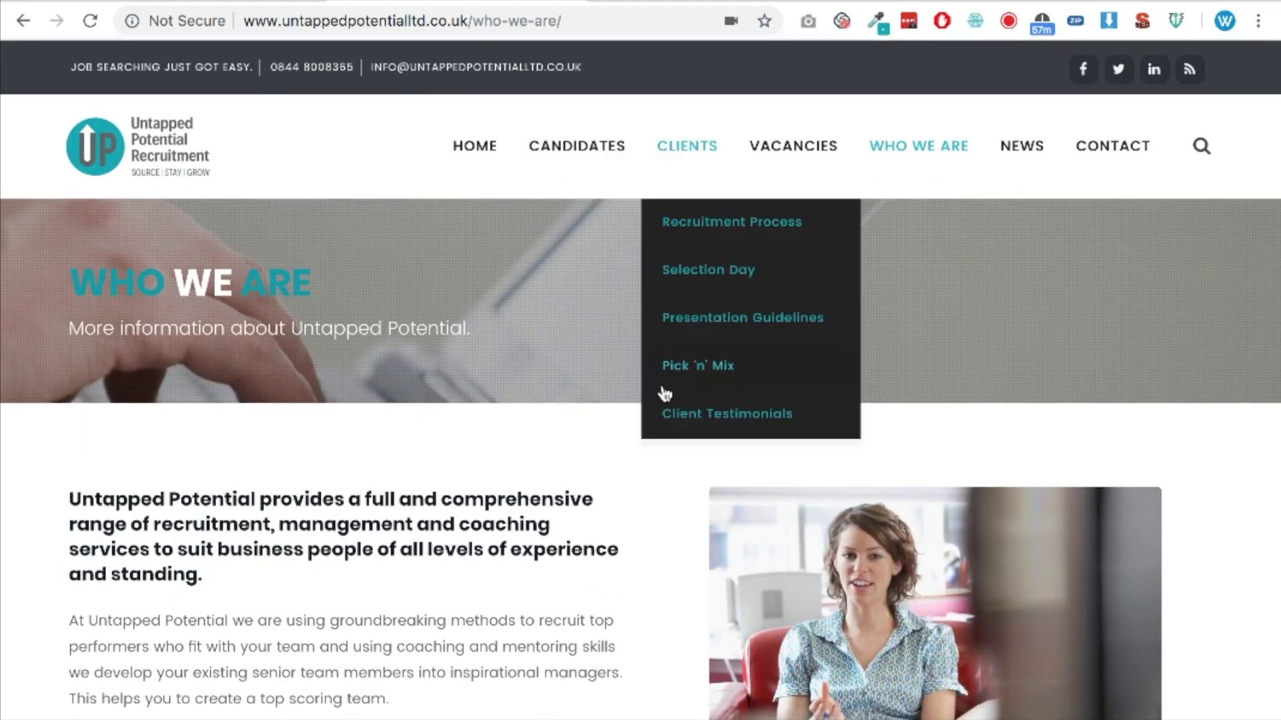
scroll(663, 392, "down", 14)
scroll(680, 443, "up", 1)
scroll(642, 246, "up", 15)
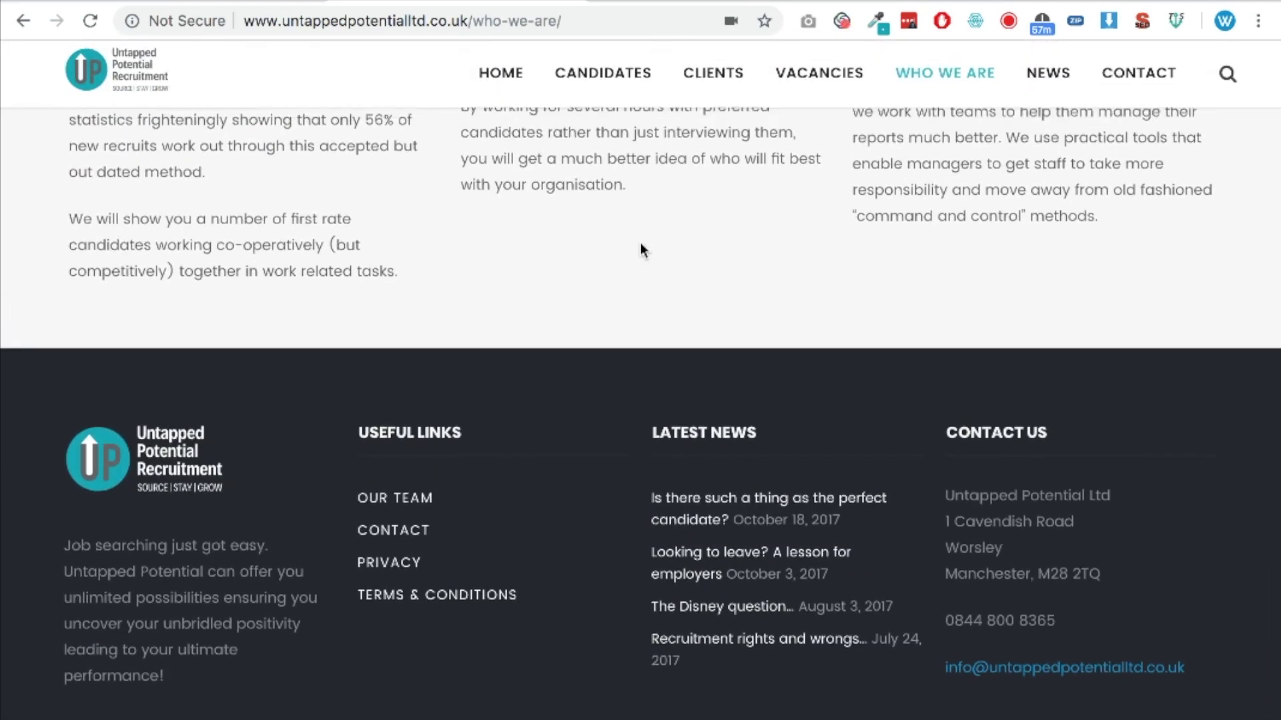
scroll(646, 251, "down", 3)
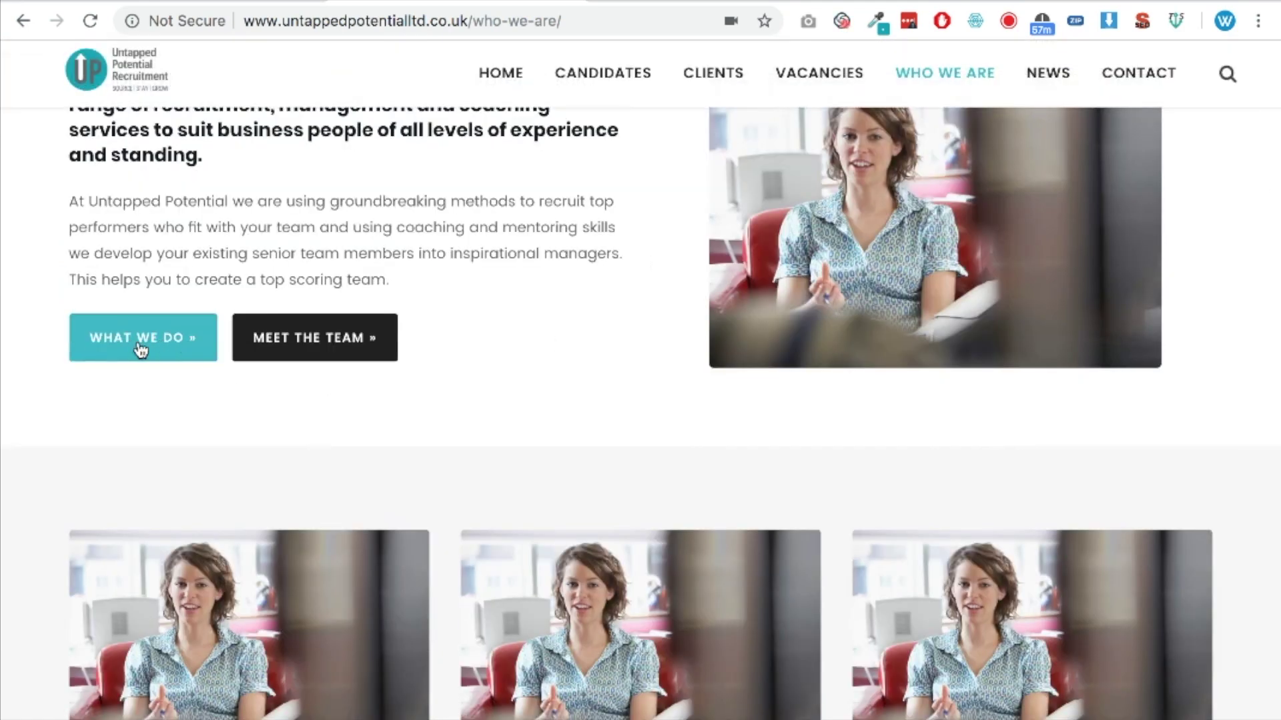
scroll(321, 530, "down", 3)
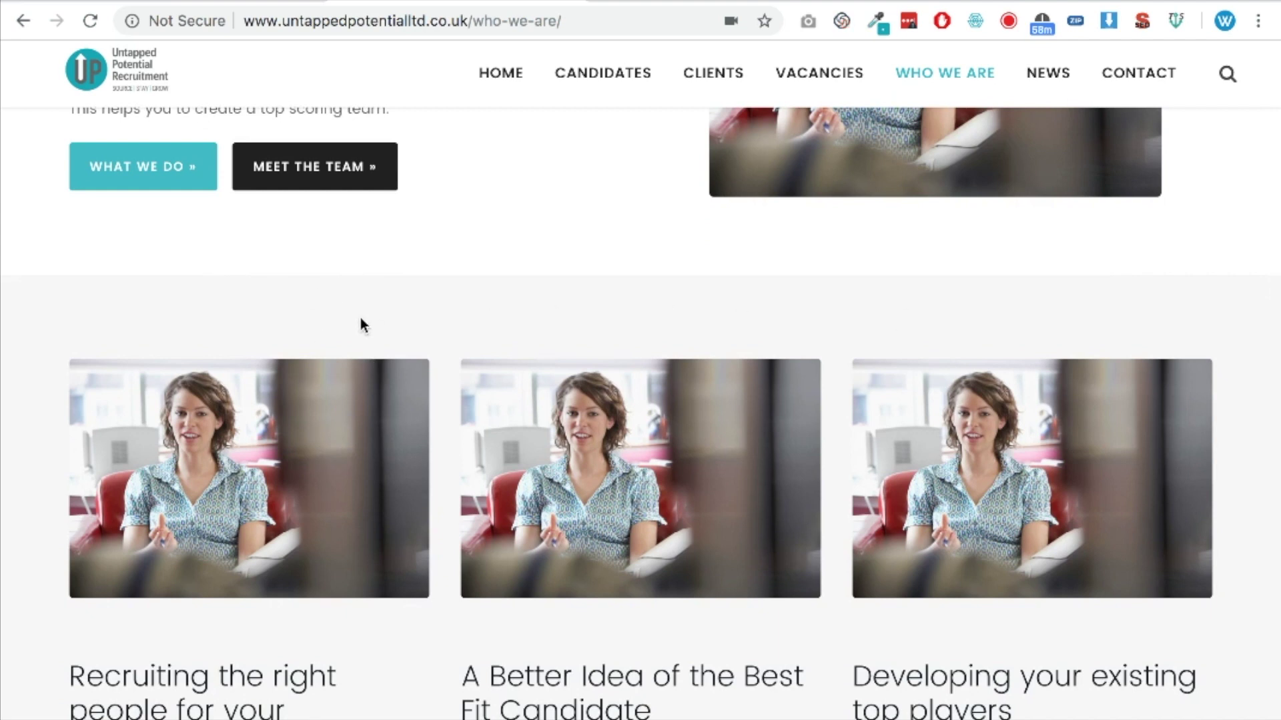
scroll(361, 325, "down", 3)
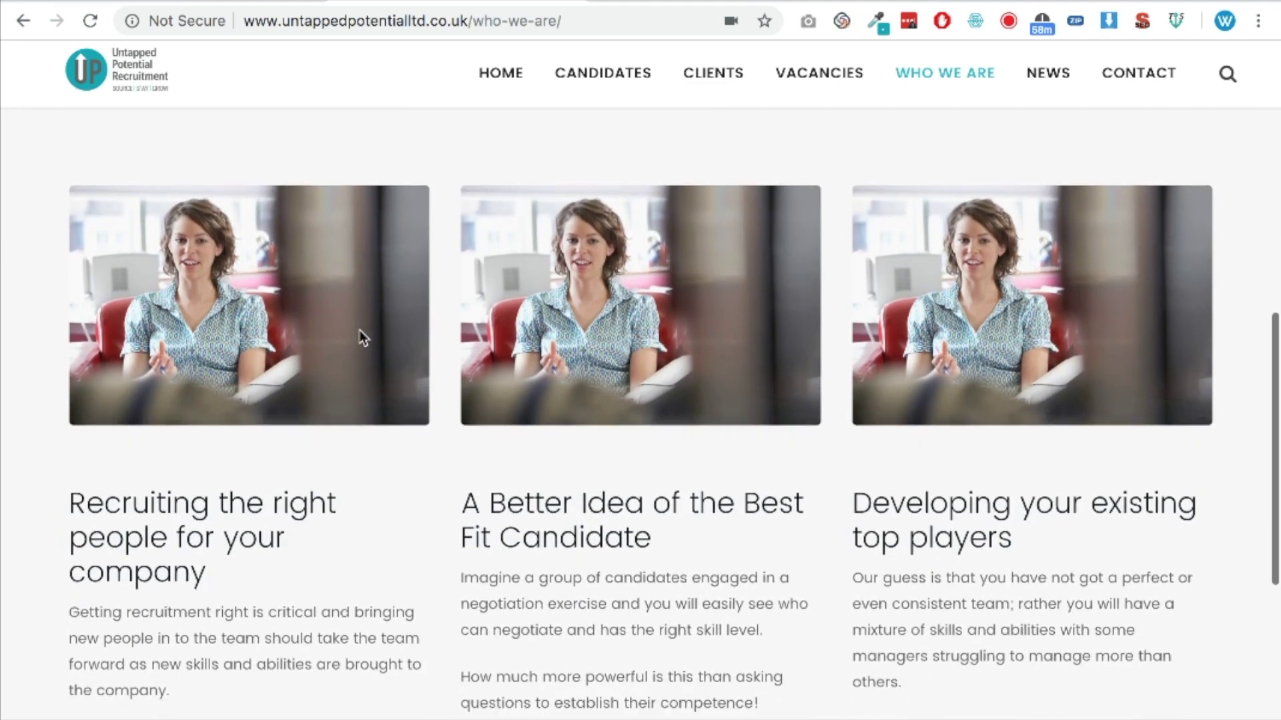
scroll(361, 337, "down", 2)
mouse_move(543, 89)
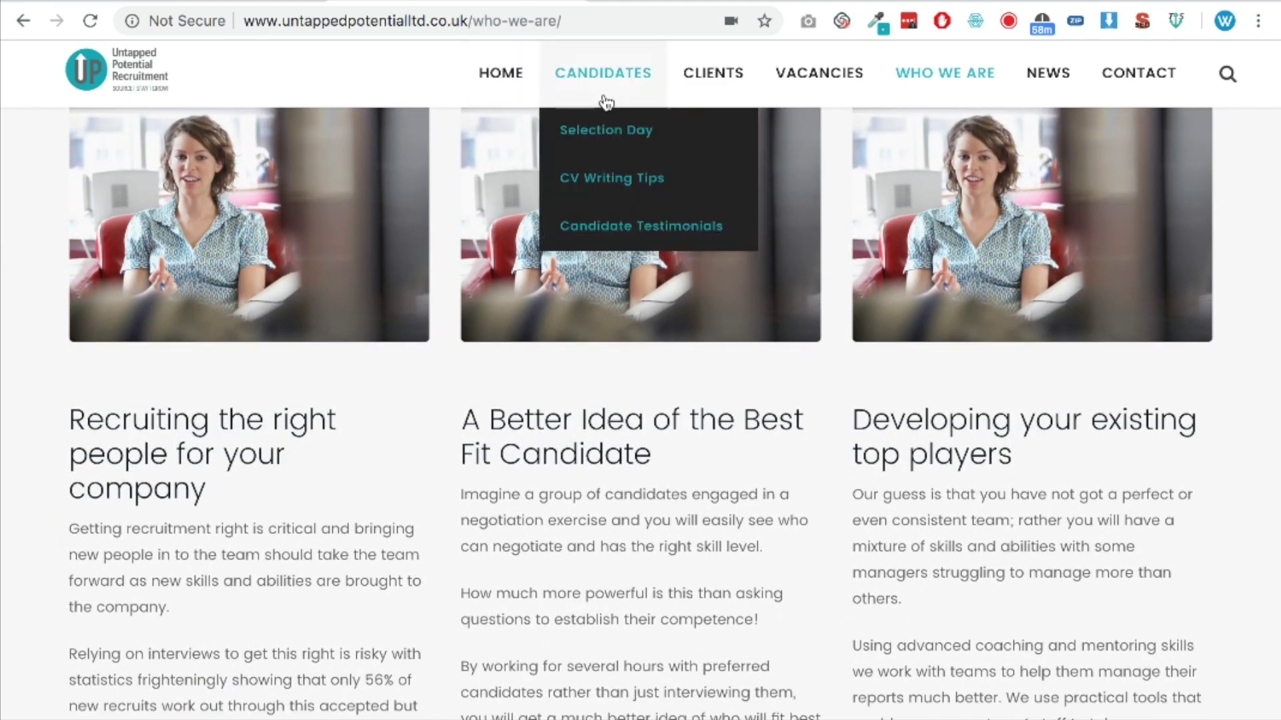
scroll(509, 43, "up", 3)
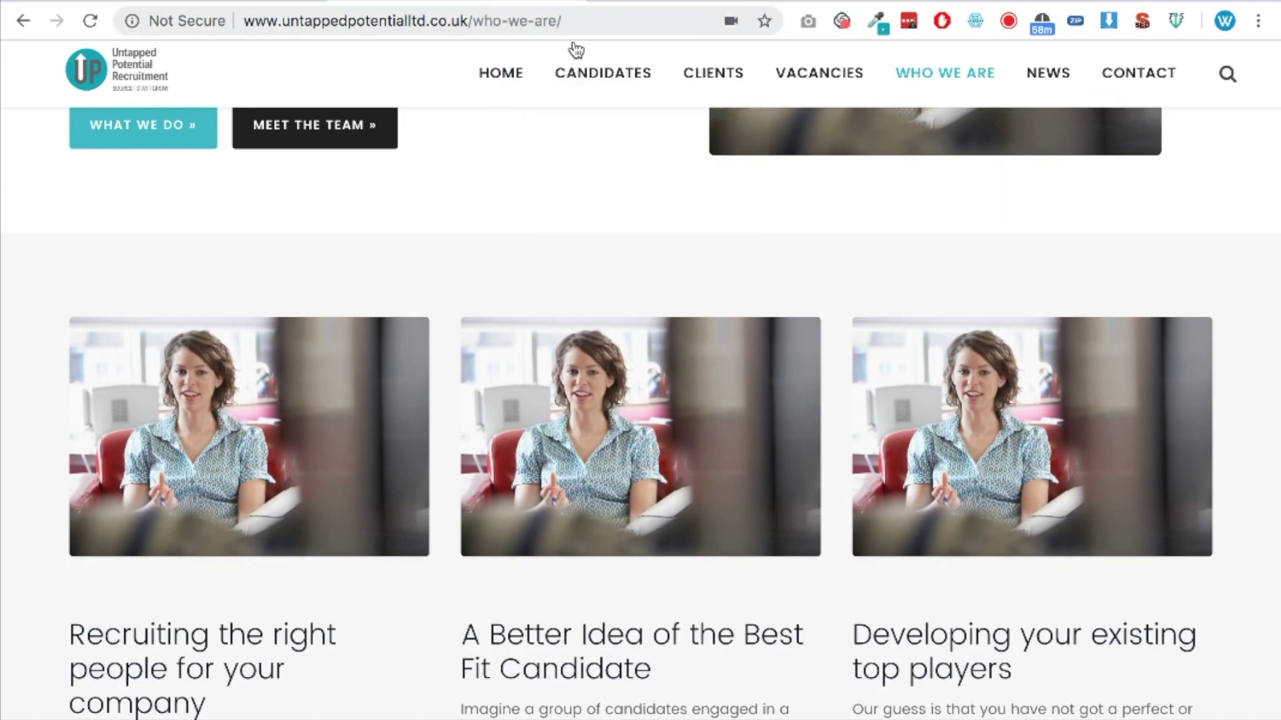
scroll(706, 410, "up", 3)
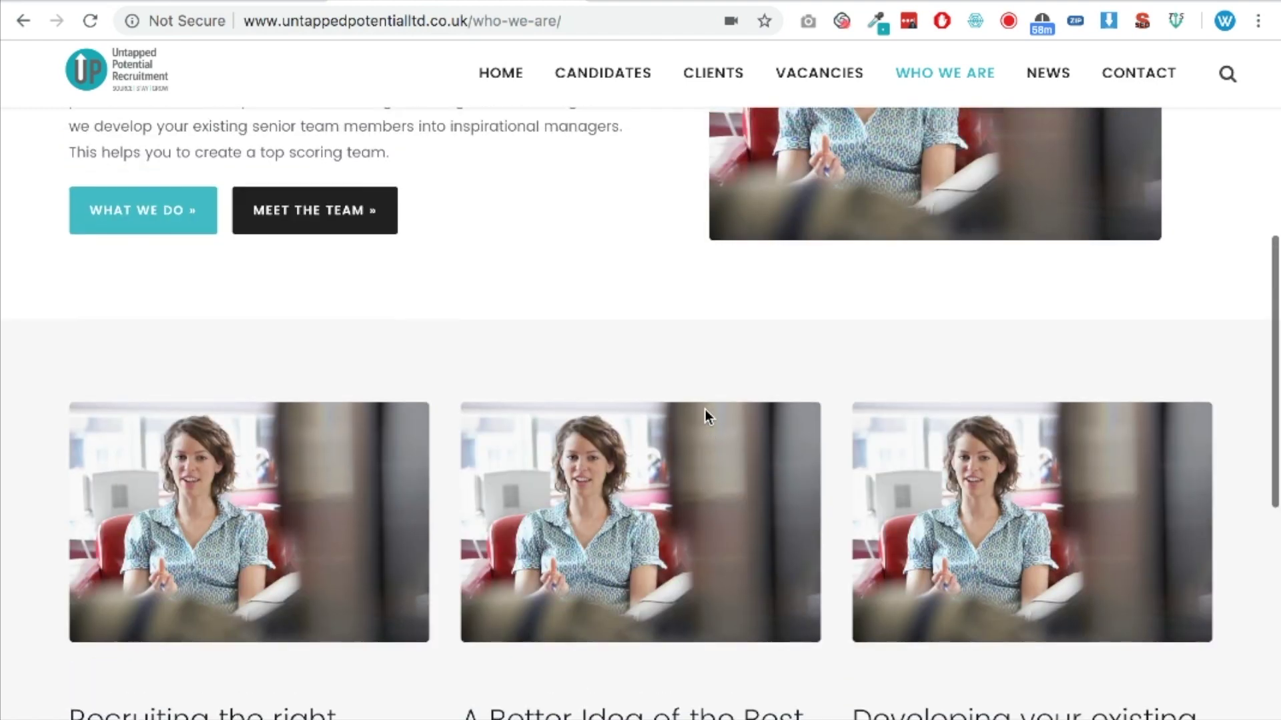
left_click(162, 332)
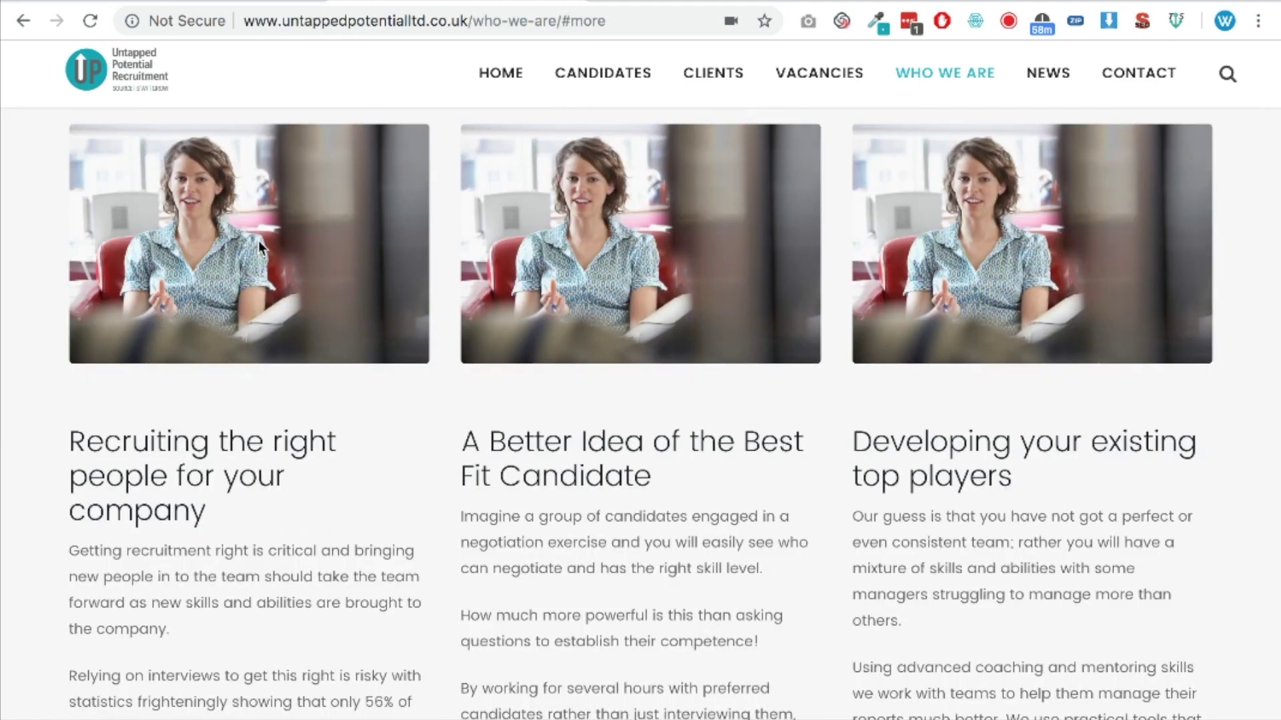
scroll(259, 252, "up", 2)
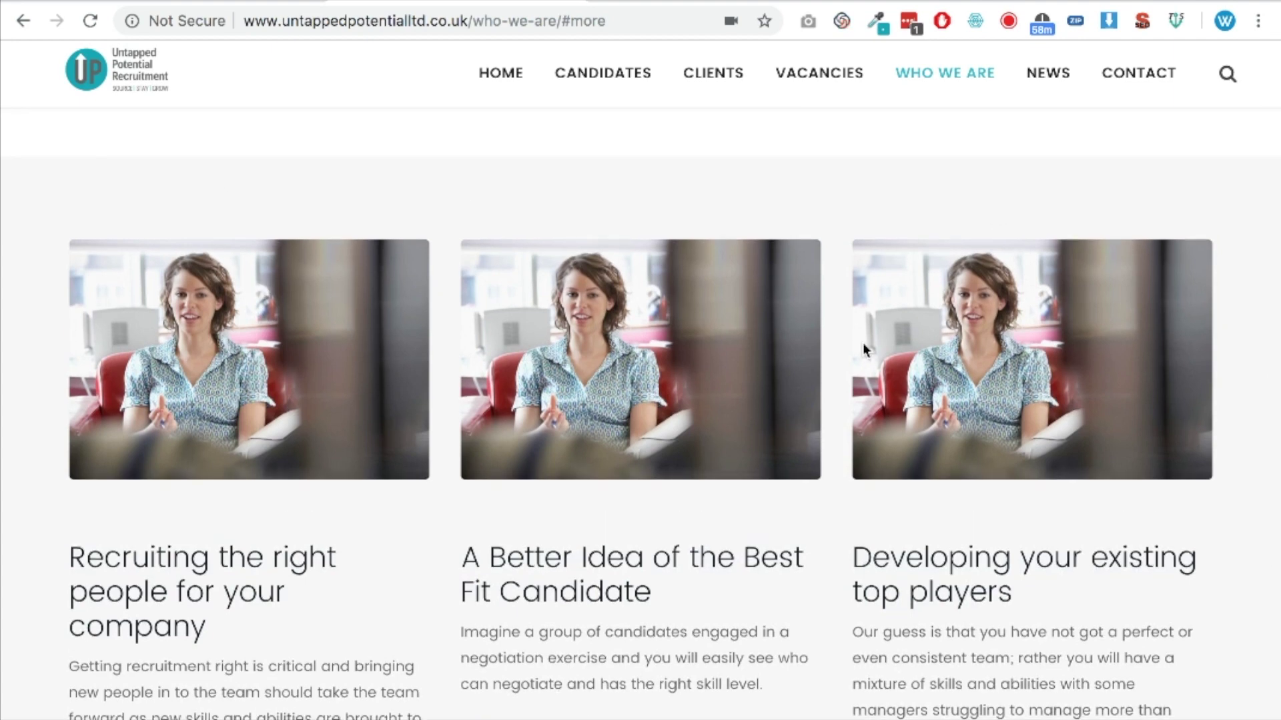
scroll(662, 557, "down", 2)
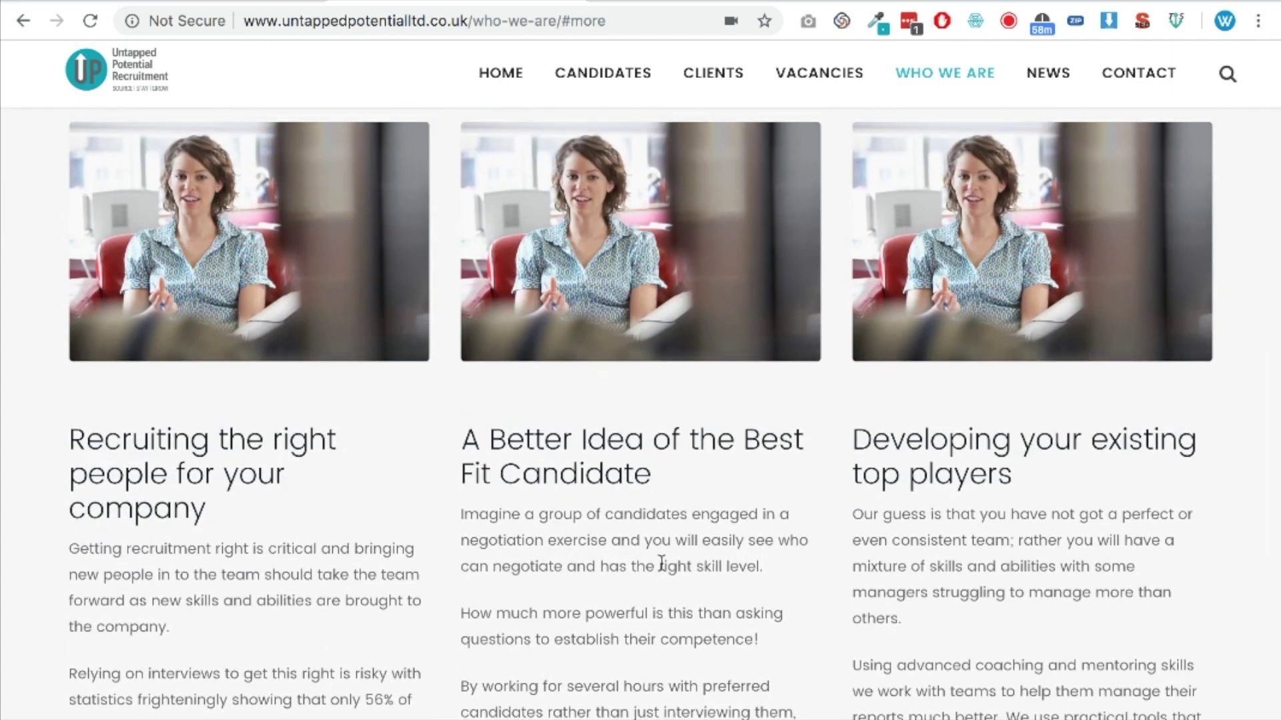
scroll(662, 563, "up", 4)
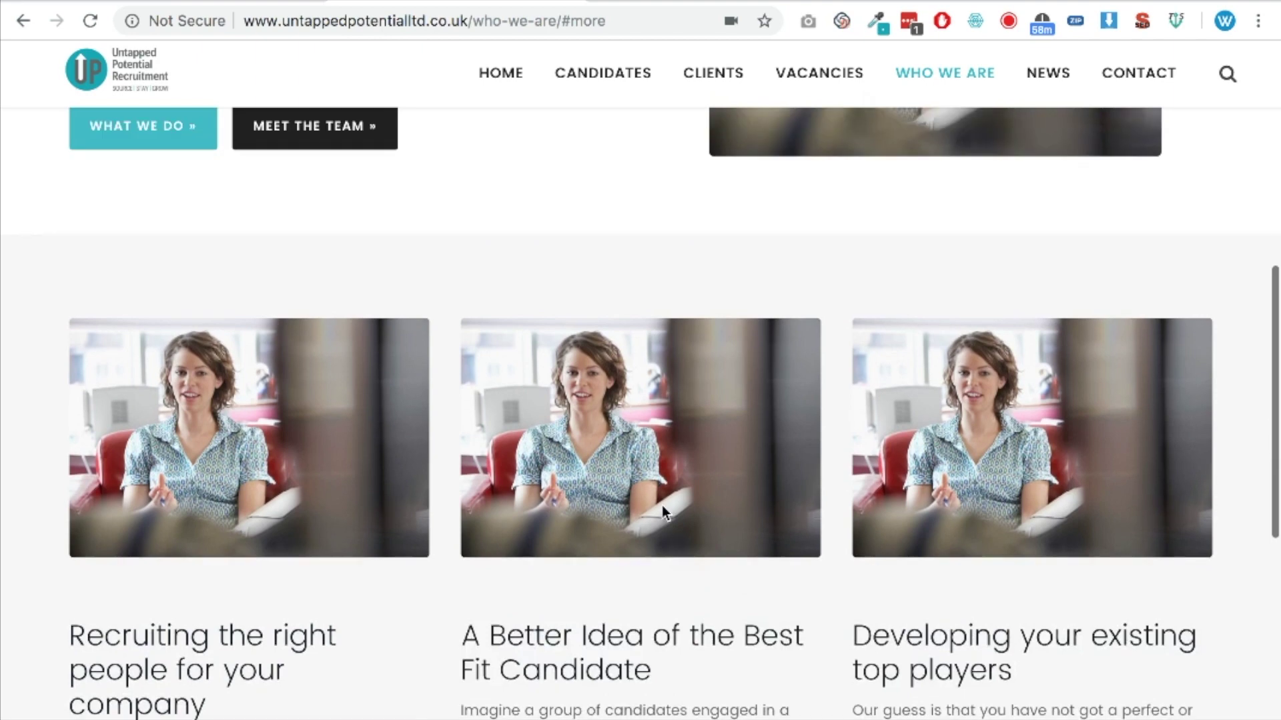
scroll(323, 281, "down", 4)
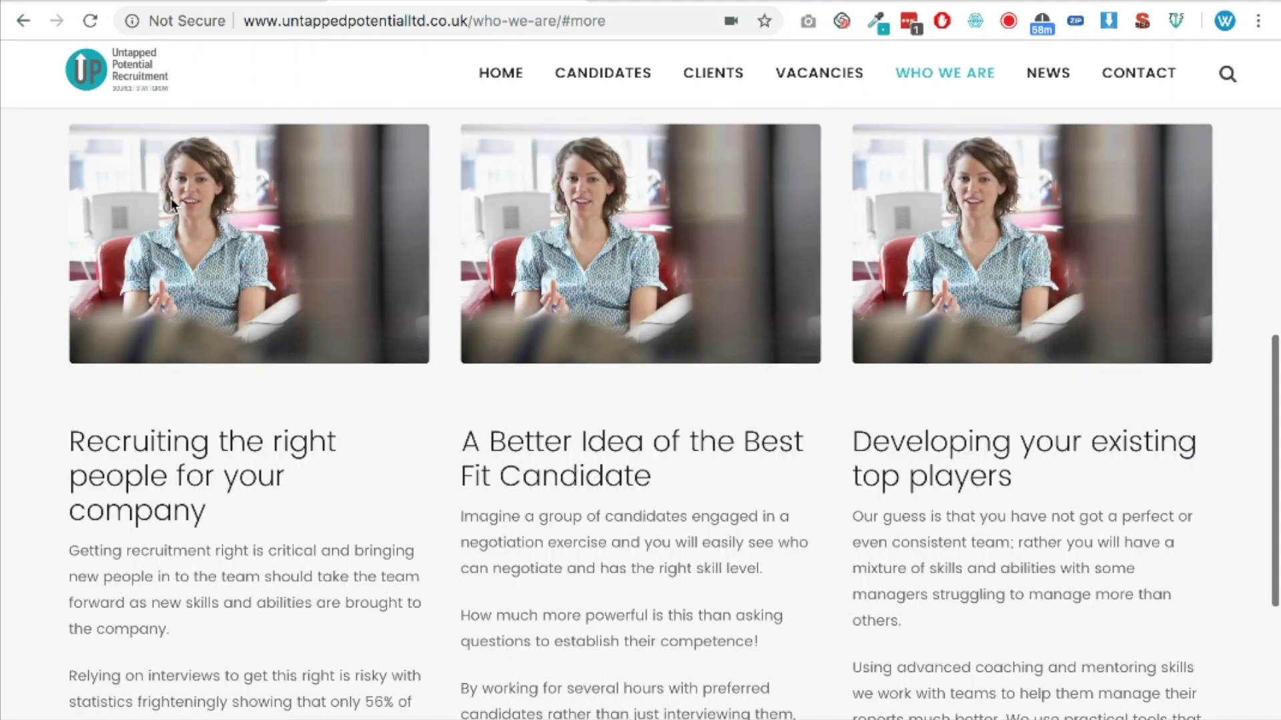
scroll(223, 255, "up", 2)
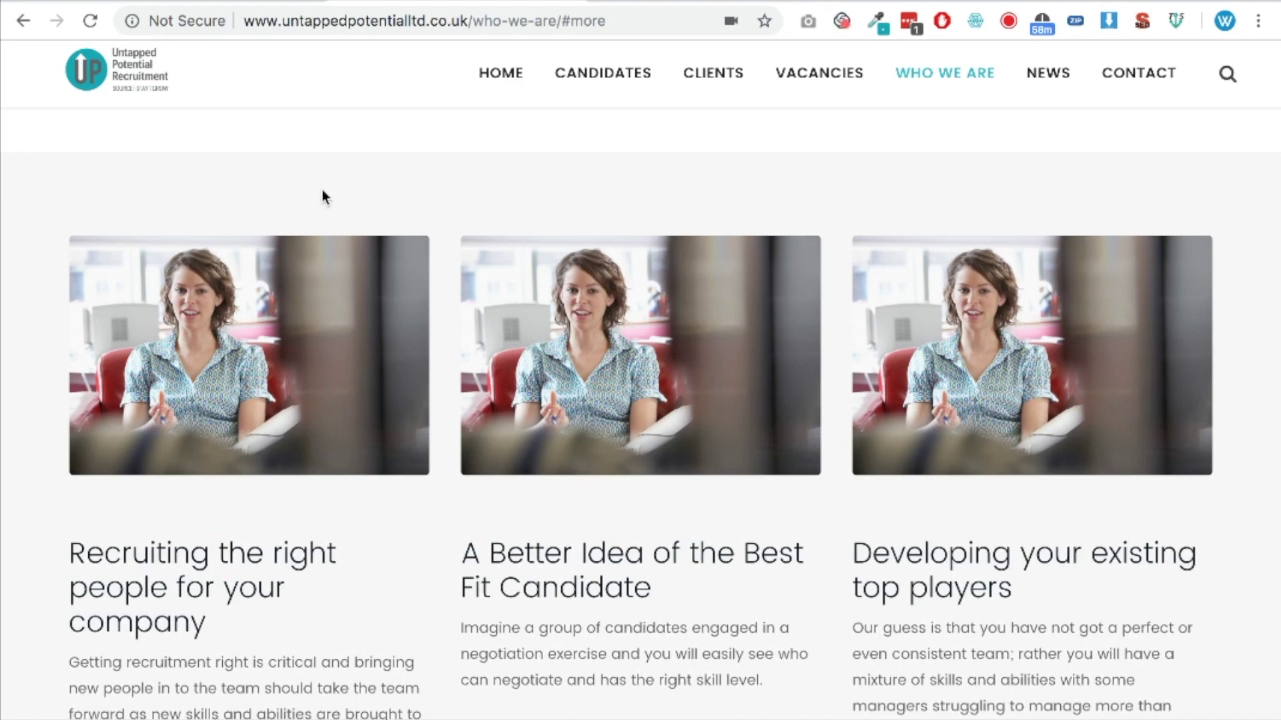
scroll(392, 419, "down", 2)
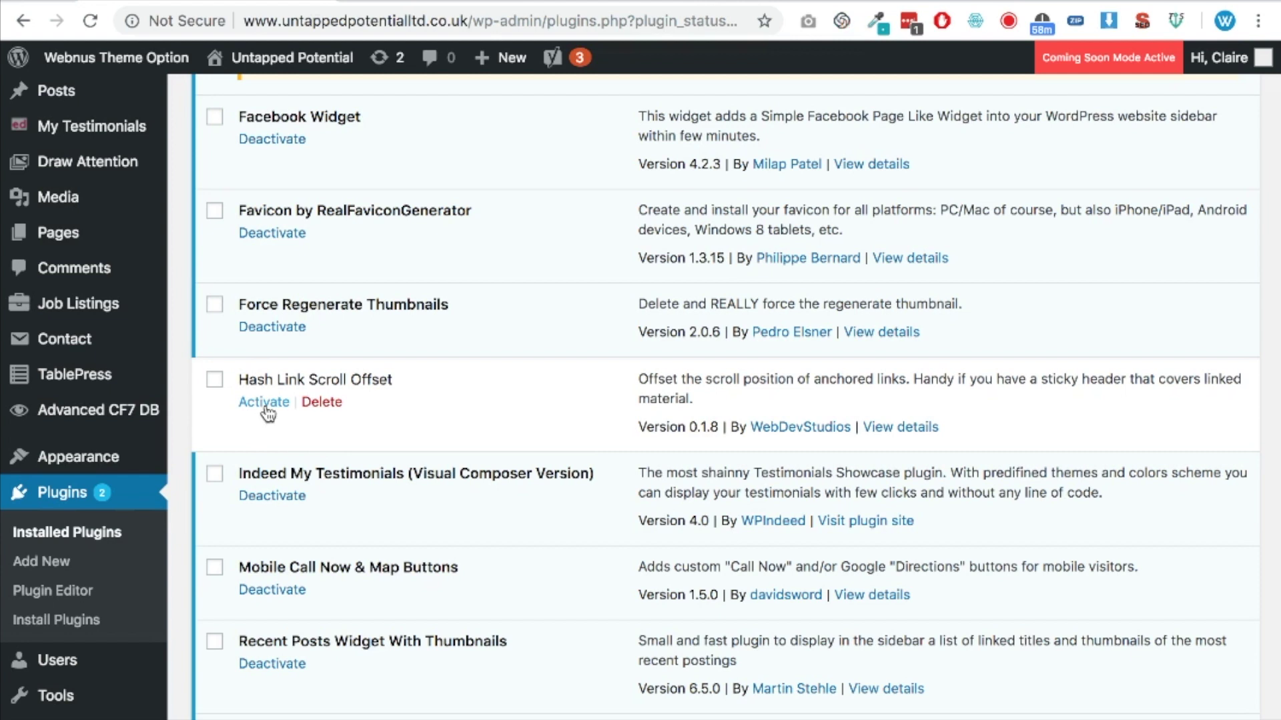
Step: Activate the Hash Link Scroll Offset plugin in Installed Plugins
left_click(267, 404)
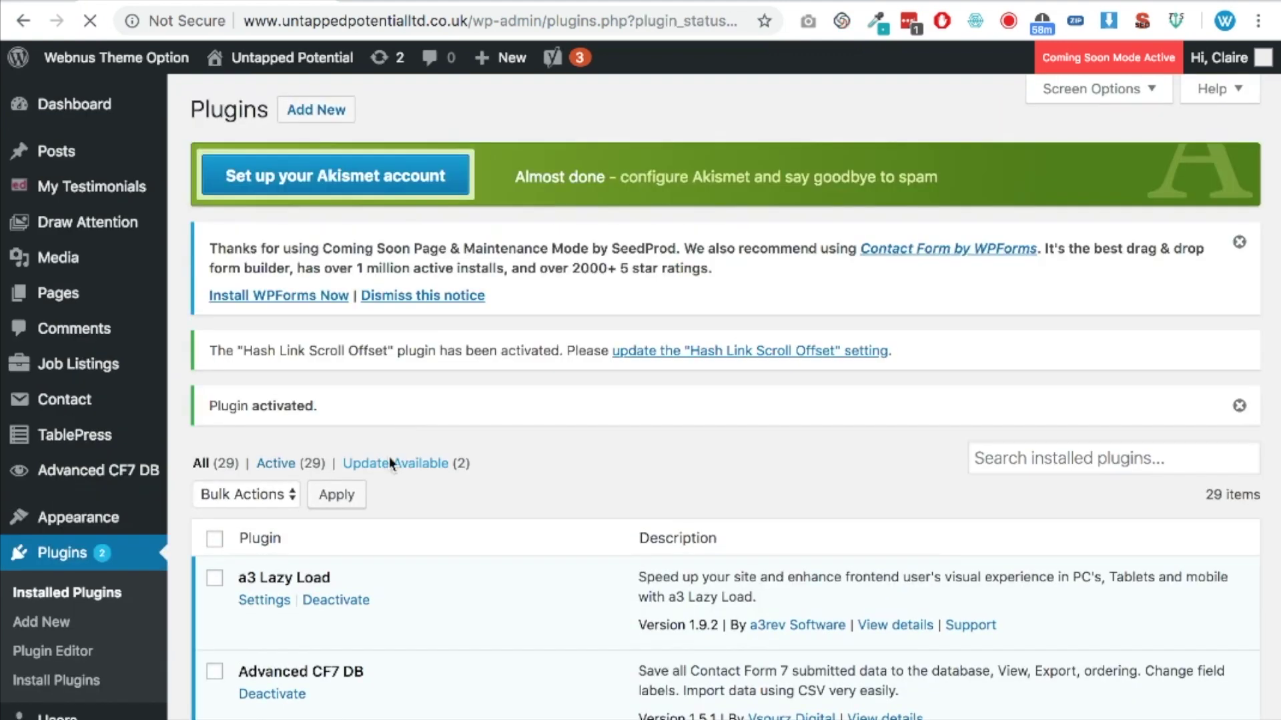
scroll(390, 456, "down", 3)
scroll(367, 510, "down", 5)
scroll(178, 526, "down", 2)
mouse_move(150, 568)
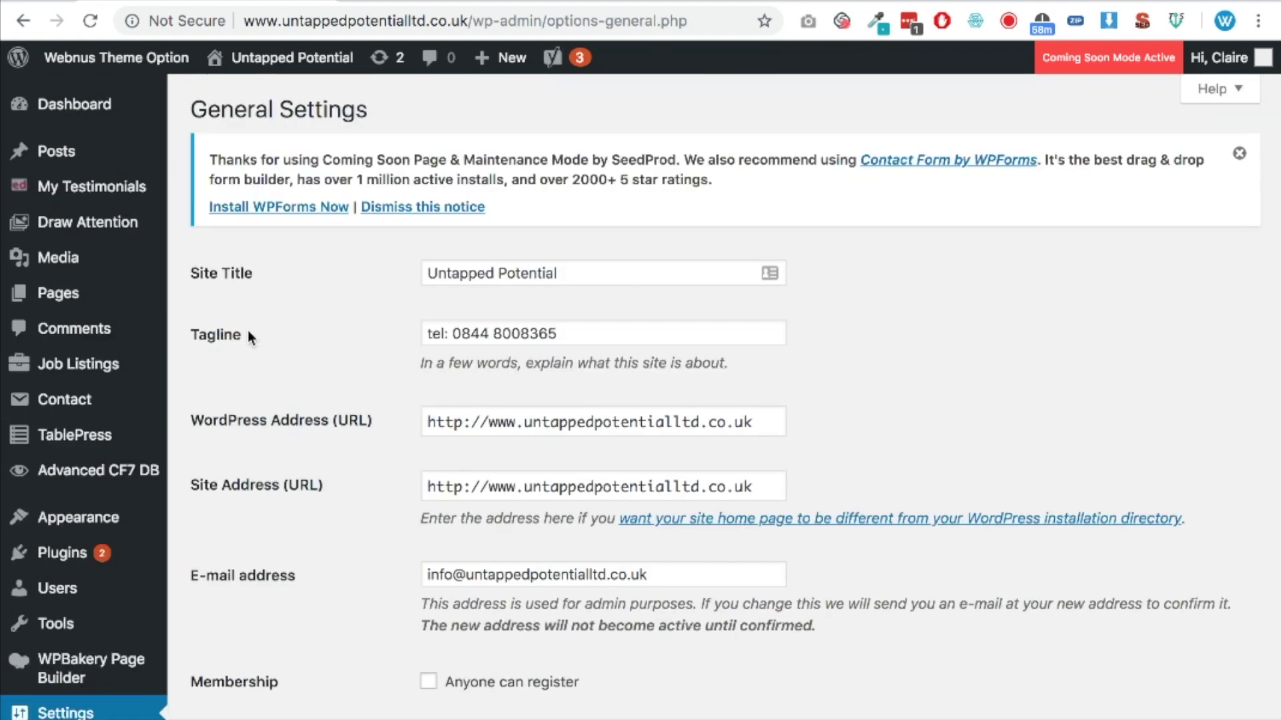
Step: Scroll General Settings down to the Hash Link Scroll Offset field
scroll(386, 417, "down", 10)
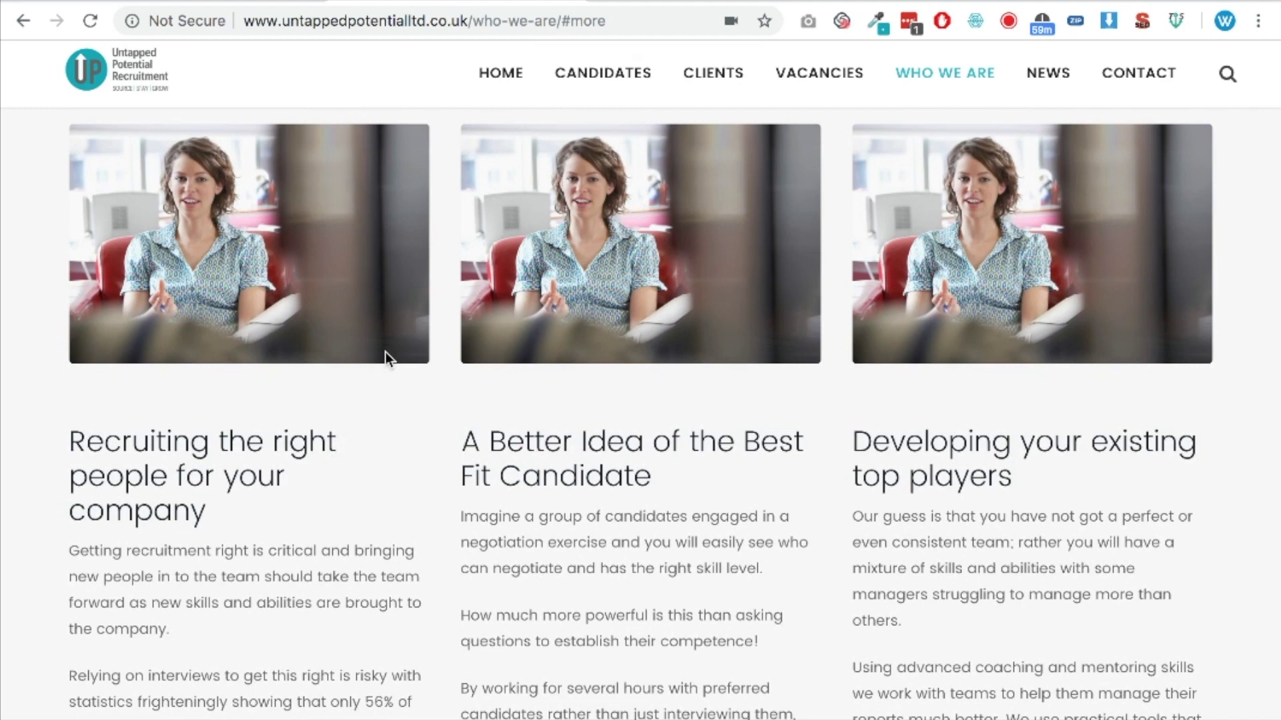
Step: Confirm in DevTools the sticky header is 64 px tall, then save the 64-pixel offset
key("ctrl+shift+i")
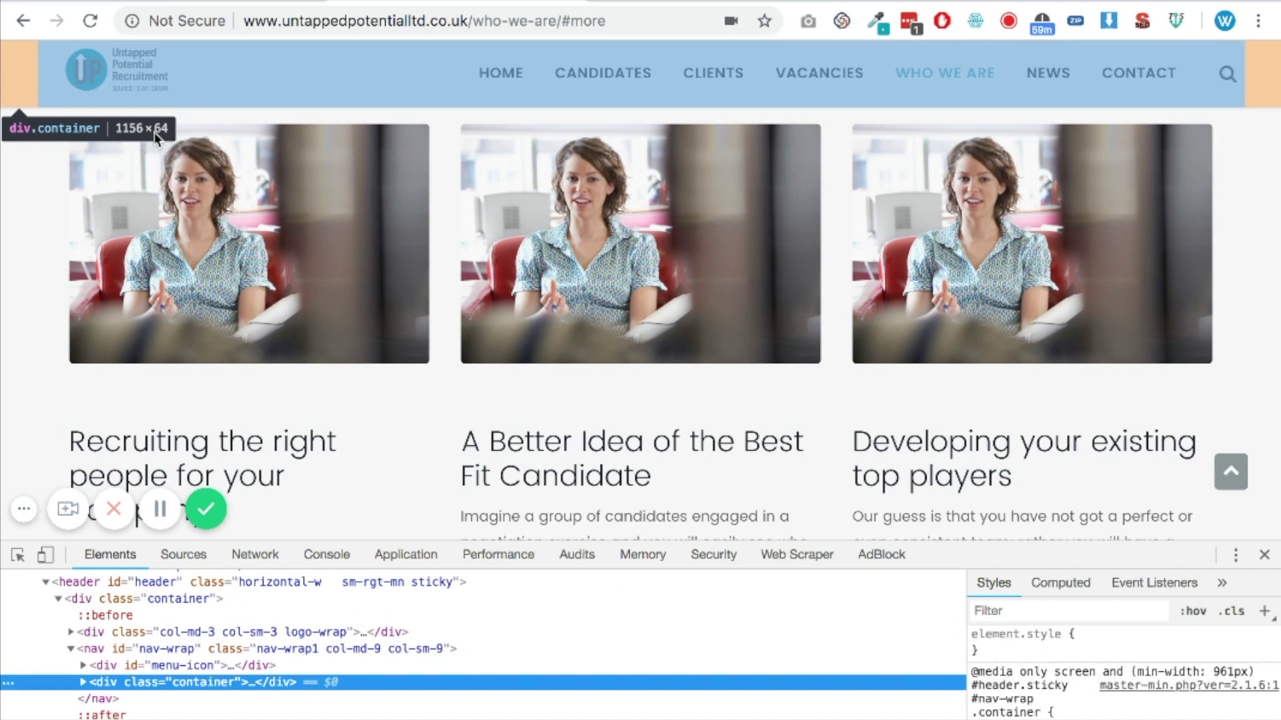
left_click(1264, 554)
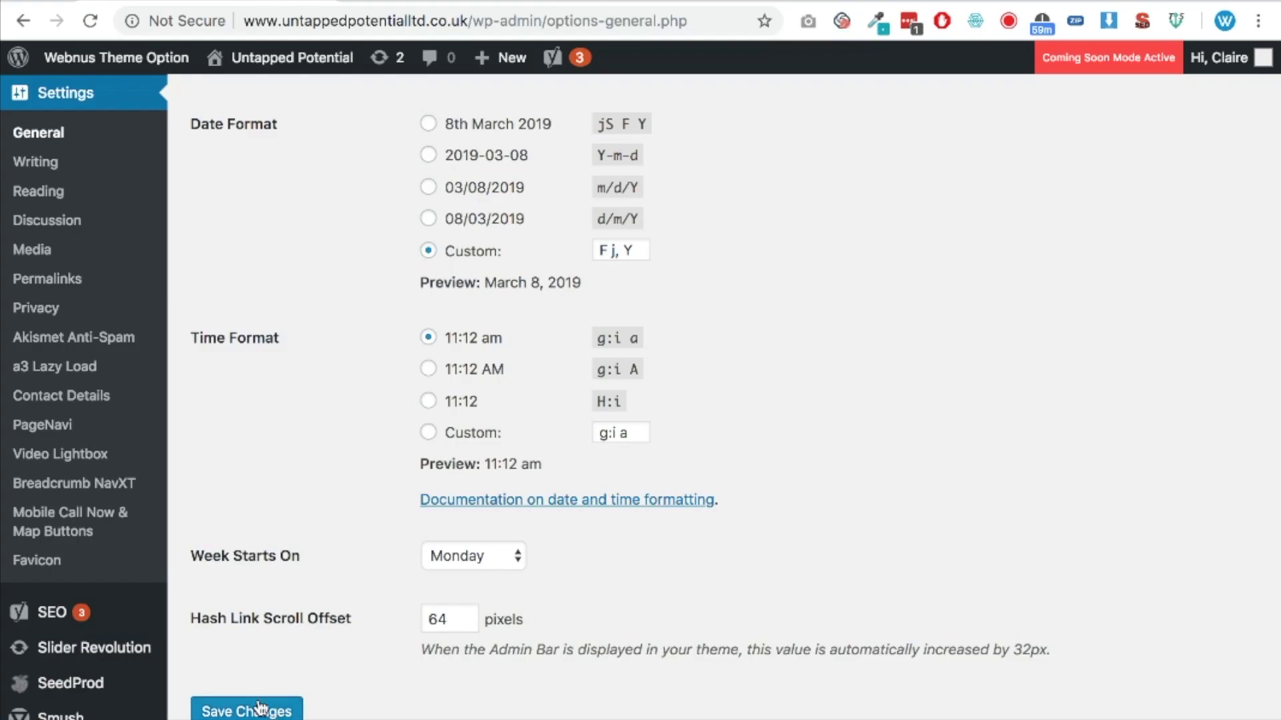
left_click(274, 708)
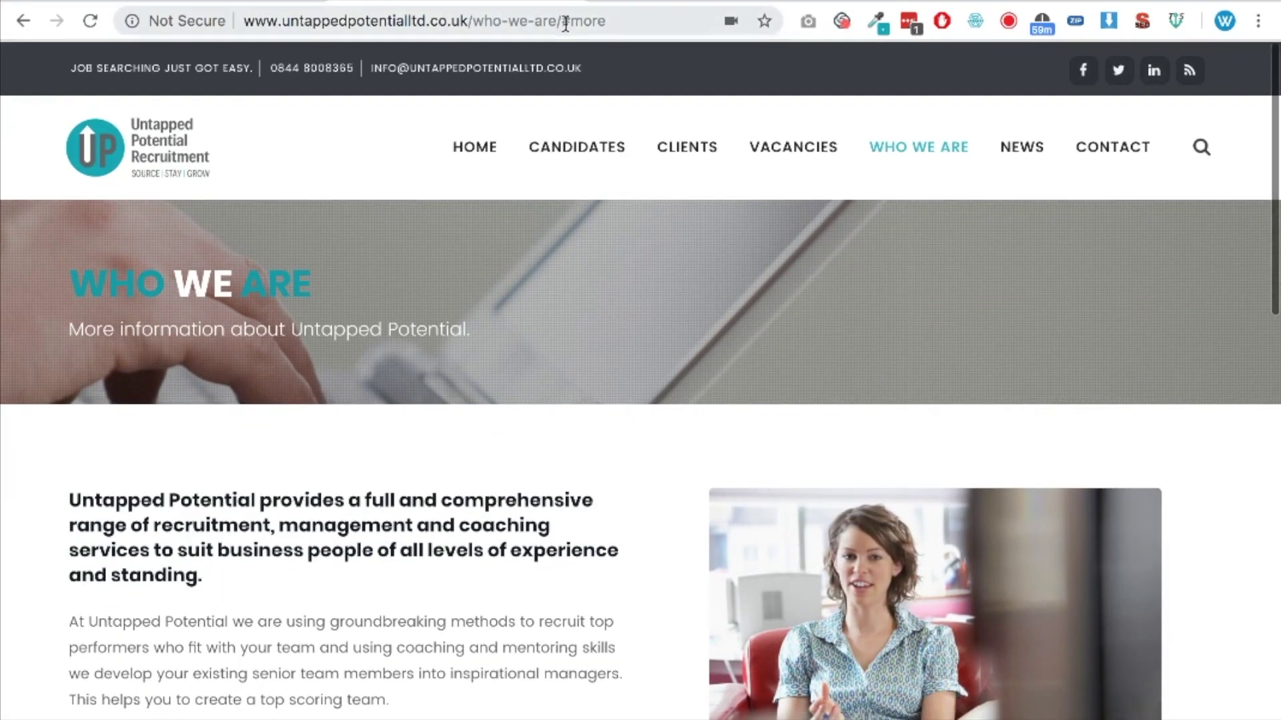
Step: Reload the Who We Are page without the #more anchor in the URL
double_click(576, 21)
key("BackSpace")
key("Return")
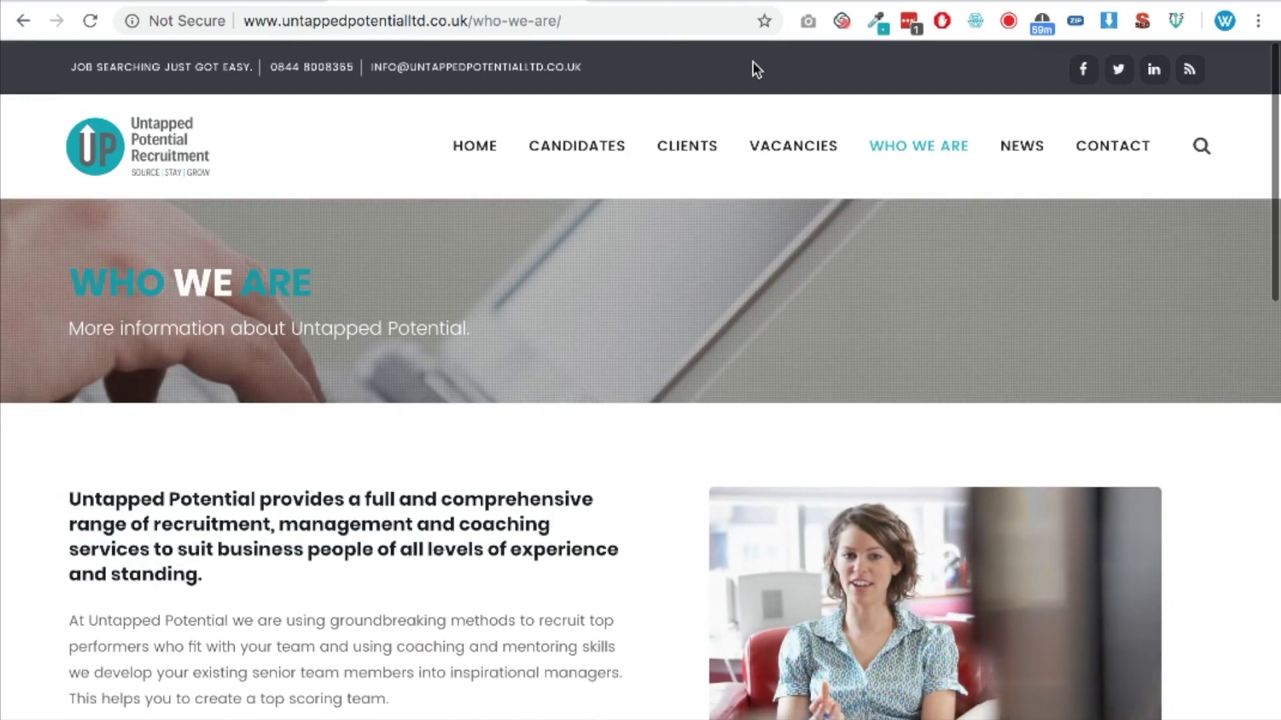
Step: Follow the WHAT WE DO link to check it lands on the service cards below the header
scroll(730, 361, "down", 3)
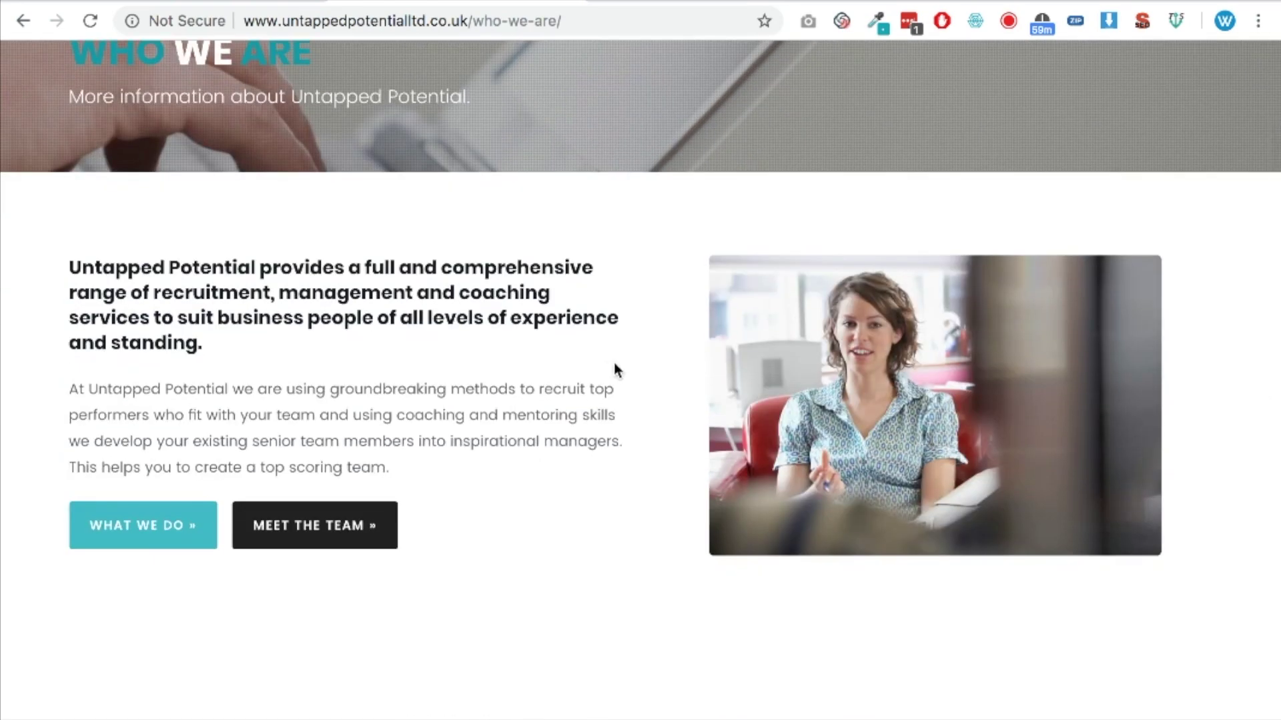
scroll(607, 369, "down", 5)
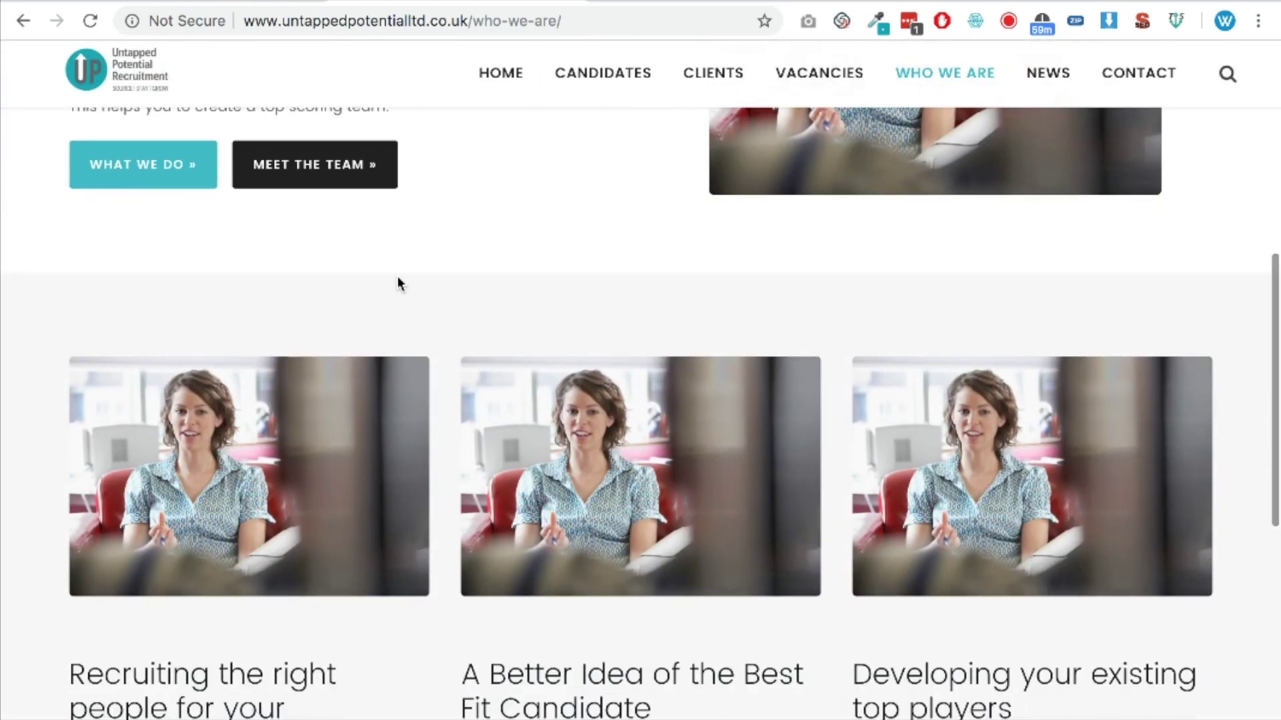
scroll(478, 378, "down", 3)
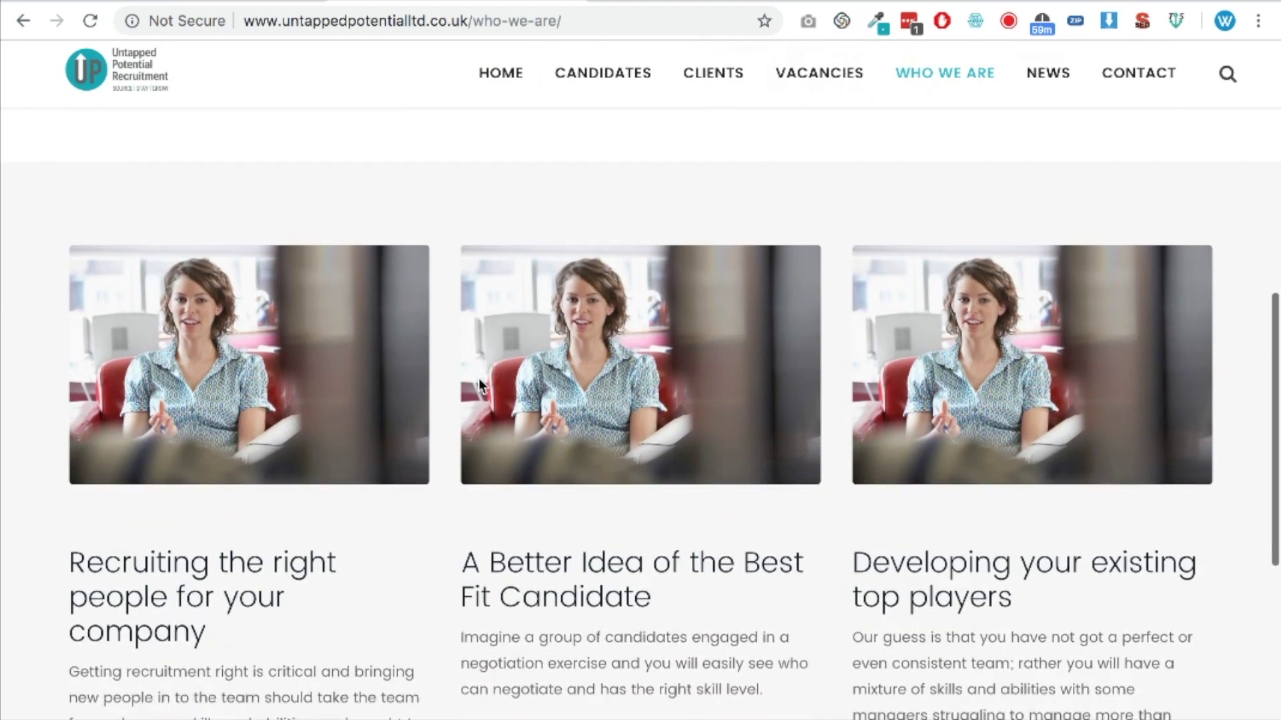
scroll(479, 378, "down", 3)
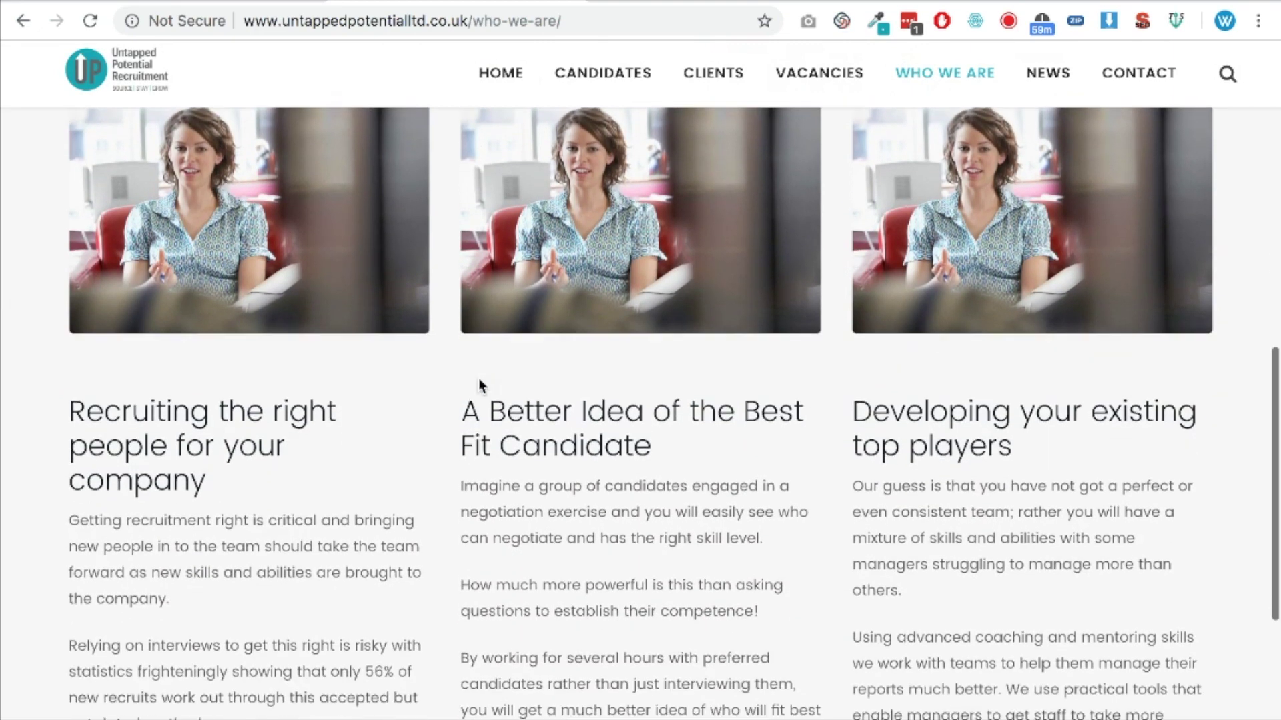
scroll(488, 370, "up", 15)
scroll(488, 371, "down", 5)
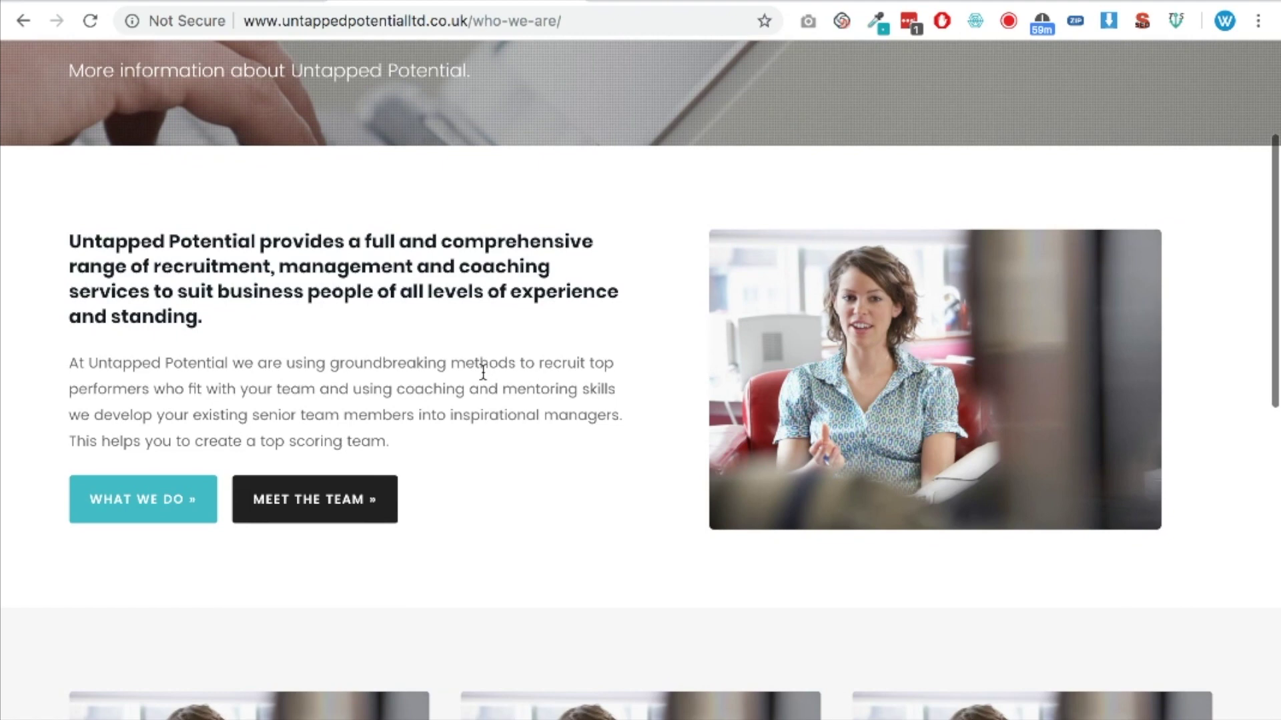
left_click(173, 499)
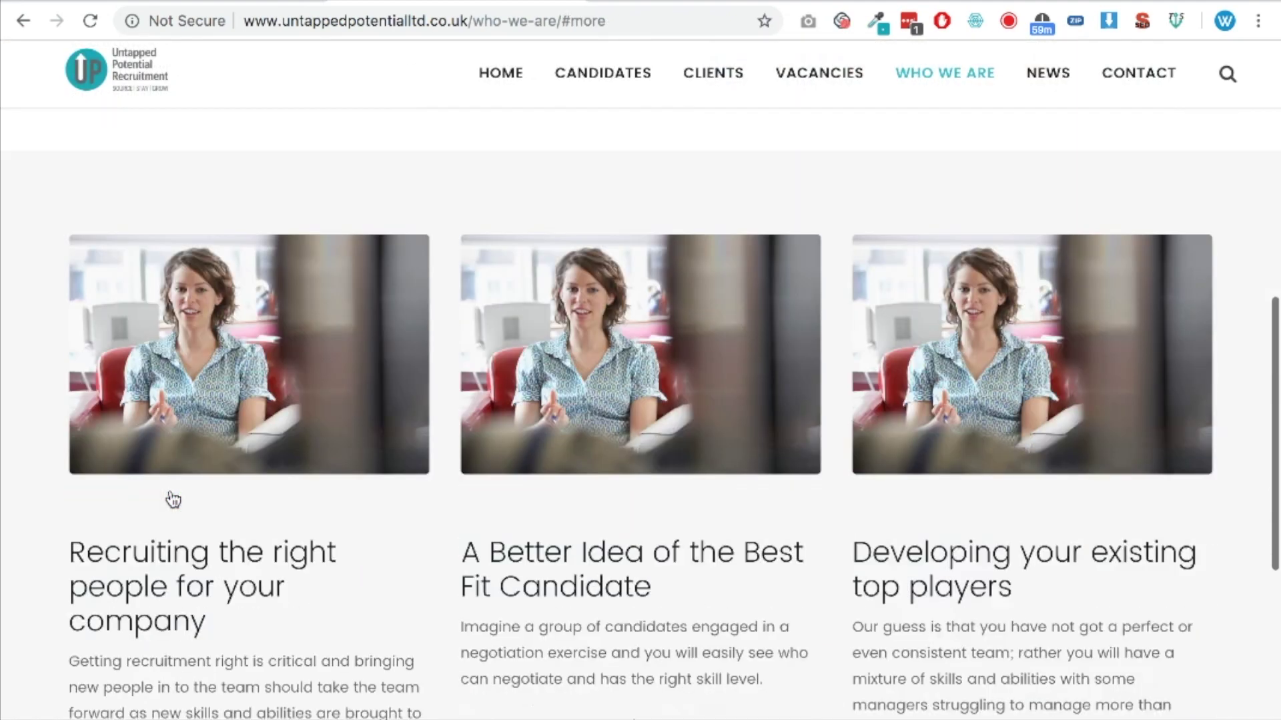